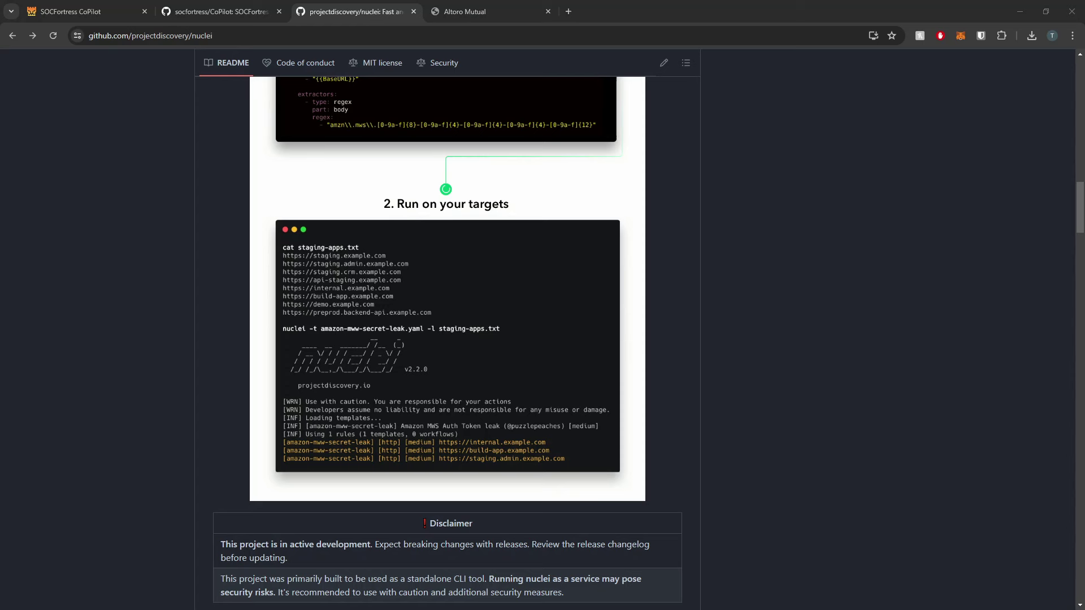
Step: Open docker-compose.yml in the socfortress/CoPilot GitHub repository
{"action": "scroll", "coordinate": [230, 317], "scroll_direction": "up", "scroll_amount": 1}
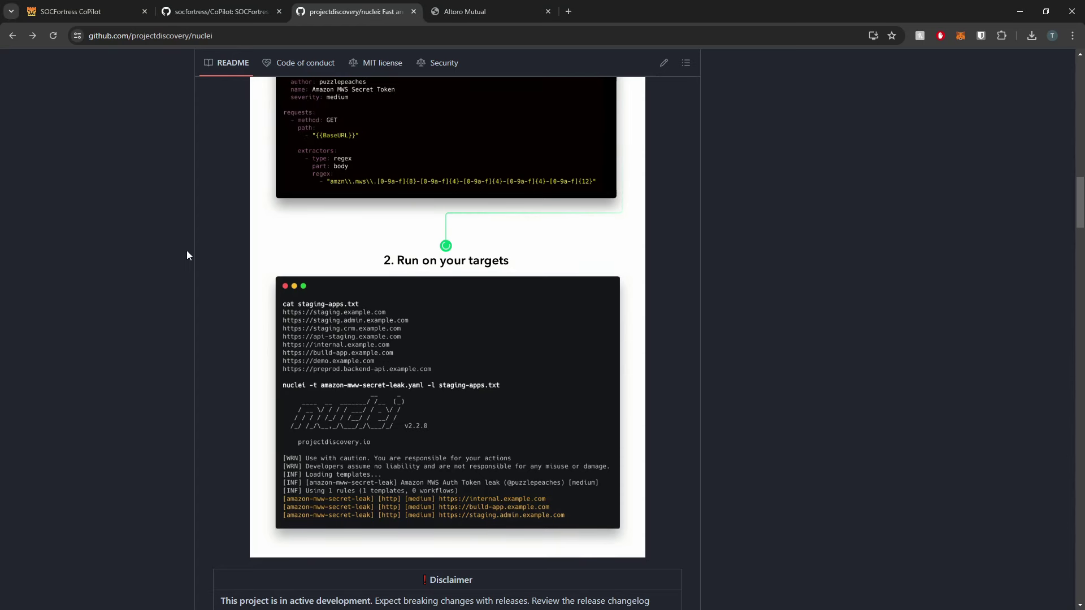
{"action": "scroll", "coordinate": [183, 258], "scroll_direction": "up", "scroll_amount": 3}
{"action": "scroll", "coordinate": [182, 261], "scroll_direction": "down", "scroll_amount": 4}
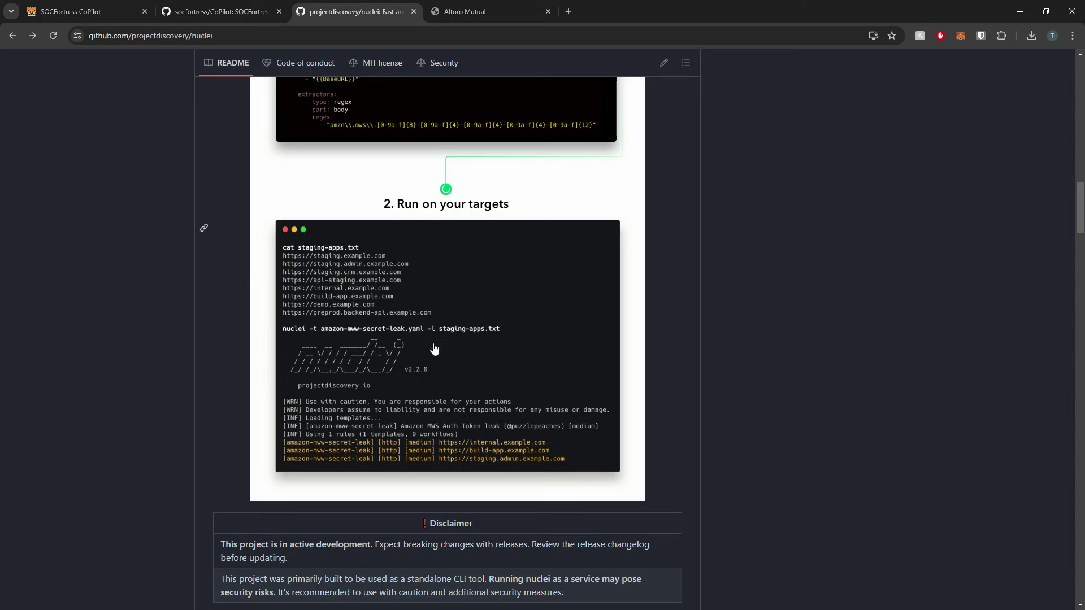
{"action": "scroll", "coordinate": [432, 344], "scroll_direction": "up", "scroll_amount": 10}
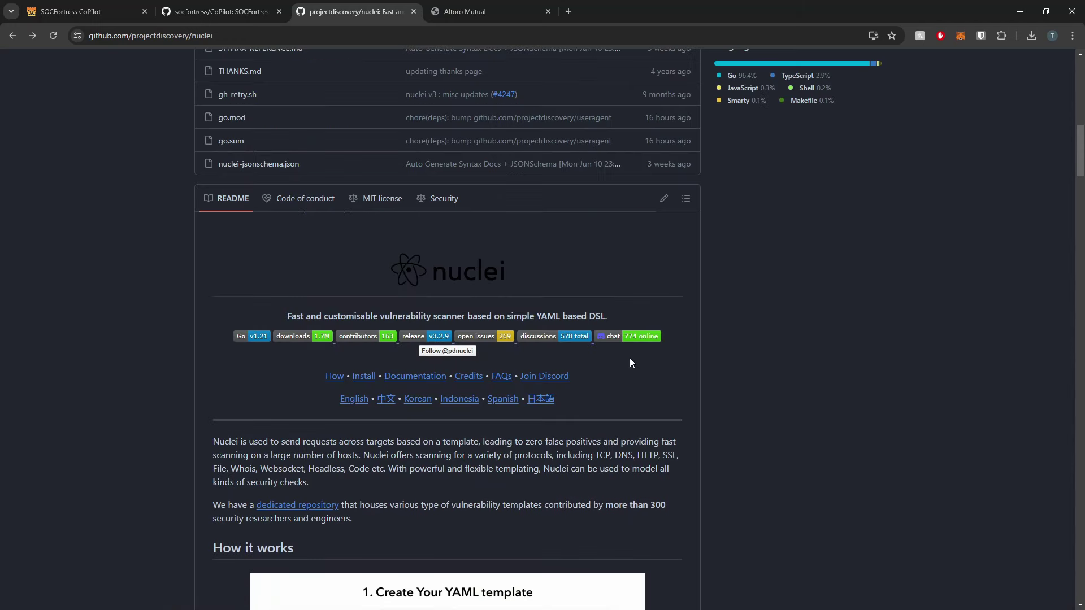
{"action": "scroll", "coordinate": [571, 320], "scroll_direction": "down", "scroll_amount": 3}
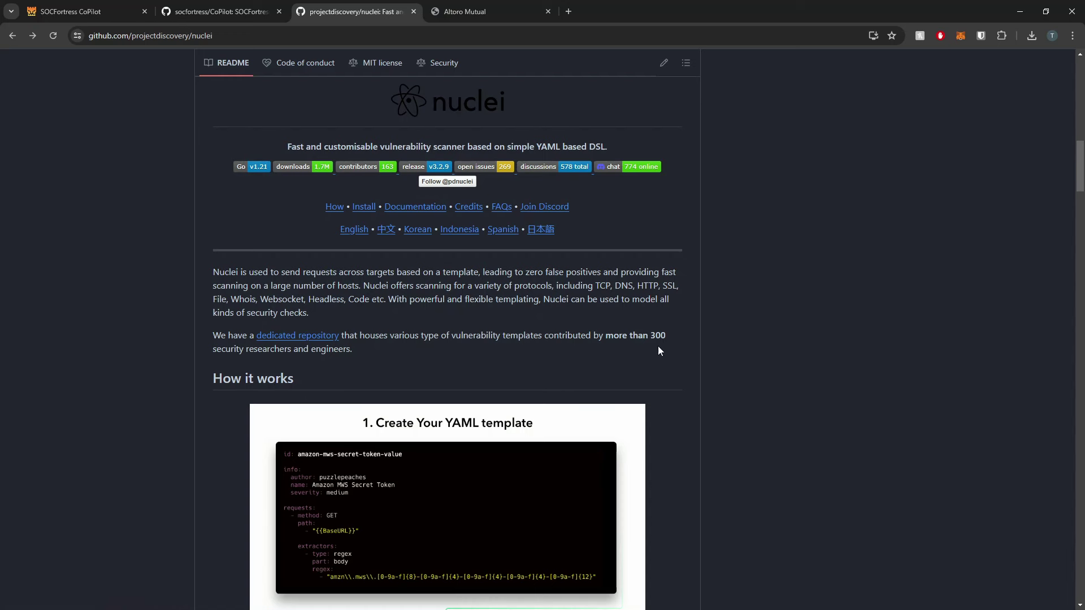
{"action": "scroll", "coordinate": [506, 309], "scroll_direction": "down", "scroll_amount": 2}
{"action": "scroll", "coordinate": [647, 246], "scroll_direction": "up", "scroll_amount": 1}
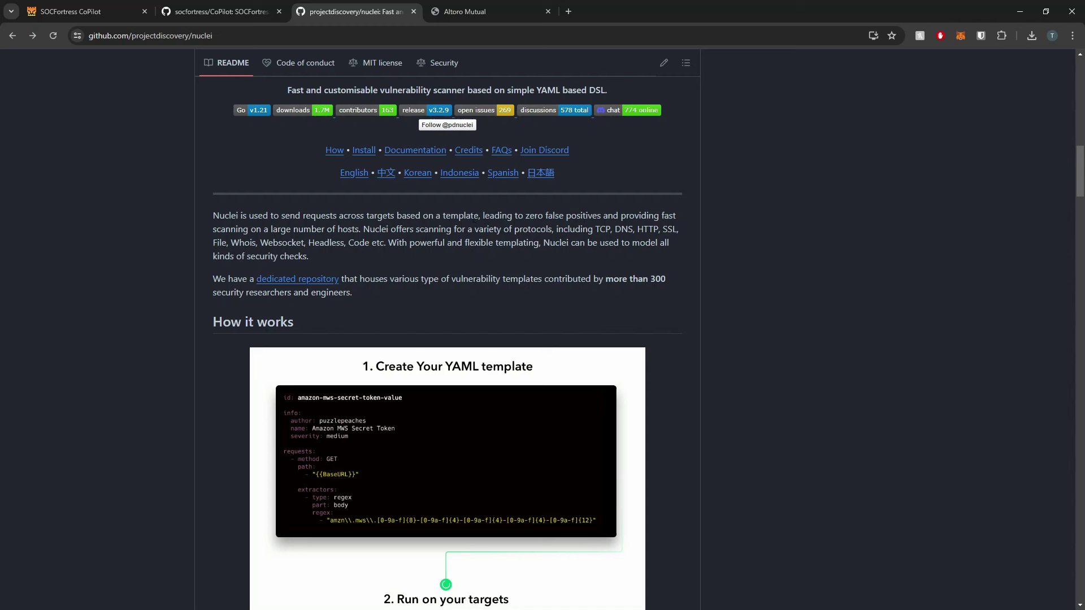
{"action": "left_click", "coordinate": [217, 6]}
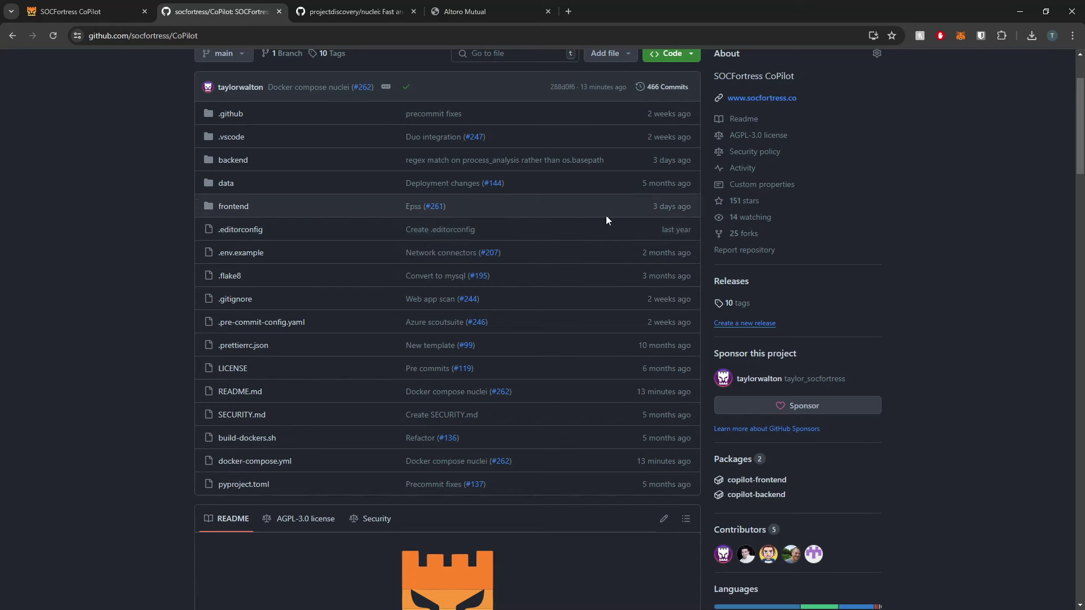
{"action": "left_click", "coordinate": [267, 462]}
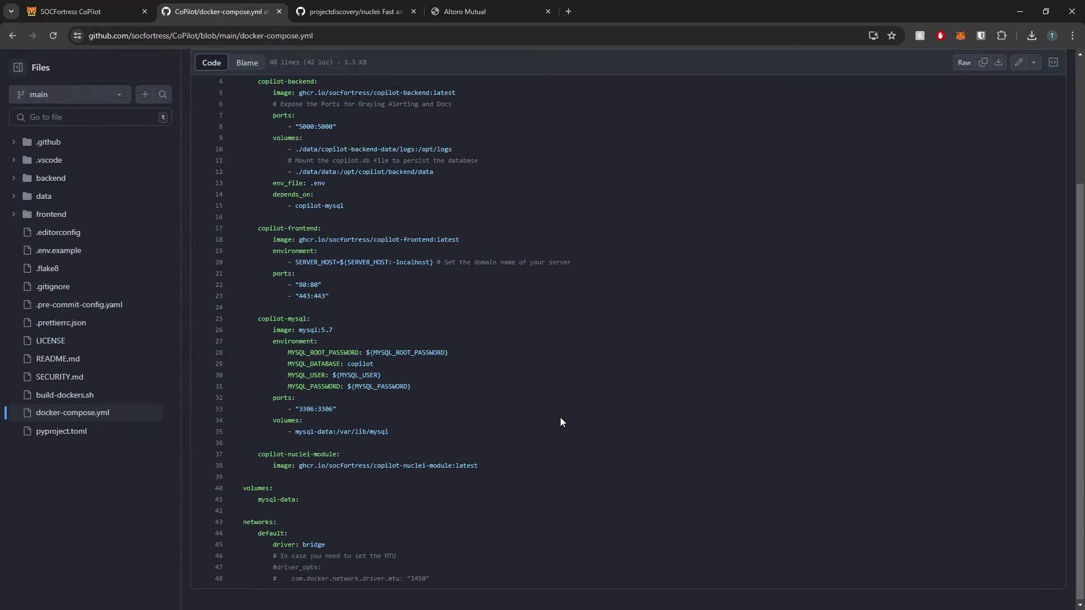
Step: Copy the two copilot-nuclei-module service lines (37–38) from docker-compose.yml
{"action": "scroll", "coordinate": [422, 378], "scroll_direction": "down", "scroll_amount": 1}
{"action": "left_click_drag", "start_coordinate": [478, 463], "coordinate": [258, 453]}
{"action": "key", "text": "ctrl+c"}
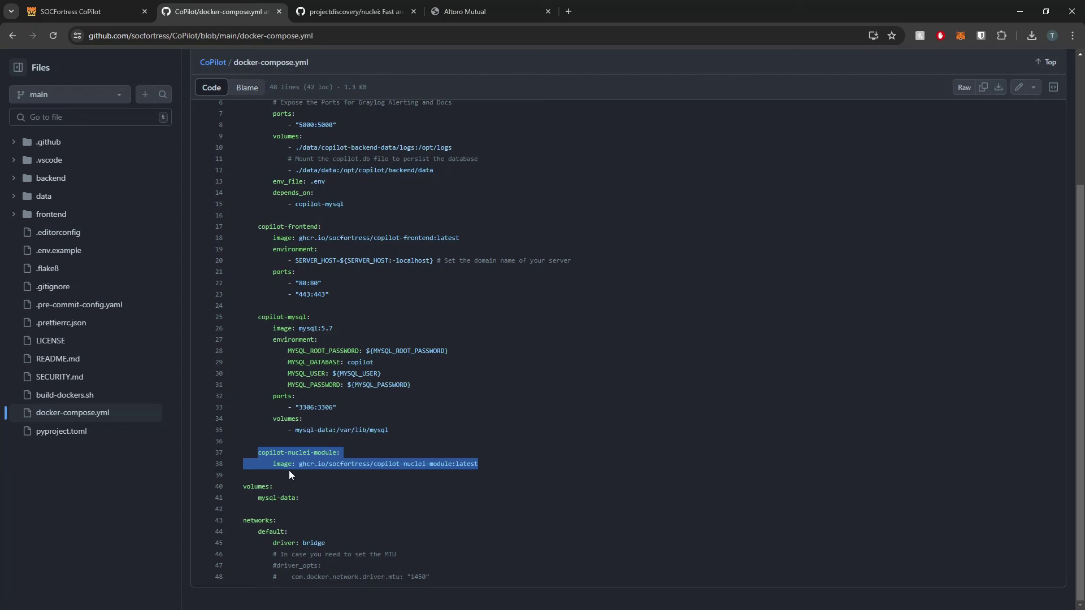
{"action": "left_click", "coordinate": [516, 474]}
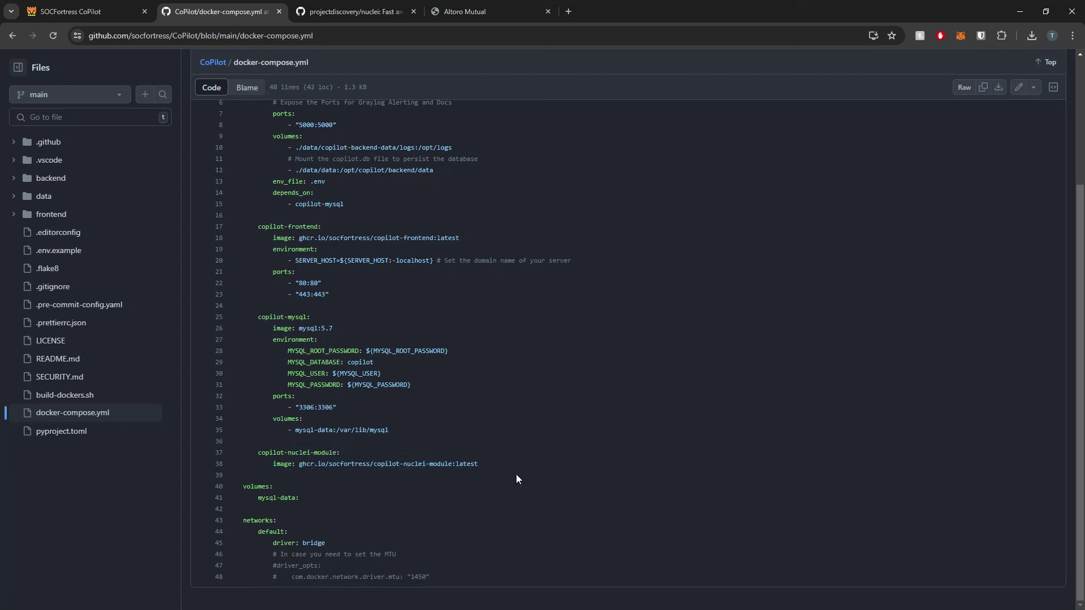
{"action": "left_click_drag", "start_coordinate": [491, 466], "coordinate": [295, 464]}
{"action": "left_click_drag", "start_coordinate": [491, 464], "coordinate": [260, 452]}
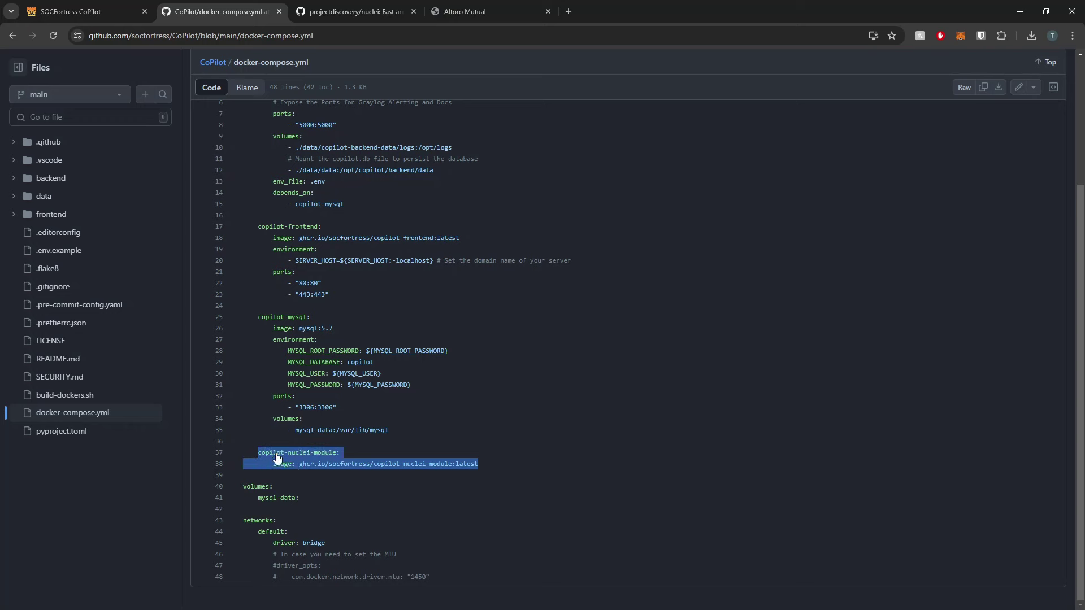
{"action": "right_click", "coordinate": [284, 455]}
{"action": "left_click", "coordinate": [339, 284]}
Step: Open the server's docker-compose.yml in nano
{"action": "key", "text": "alt+Tab"}
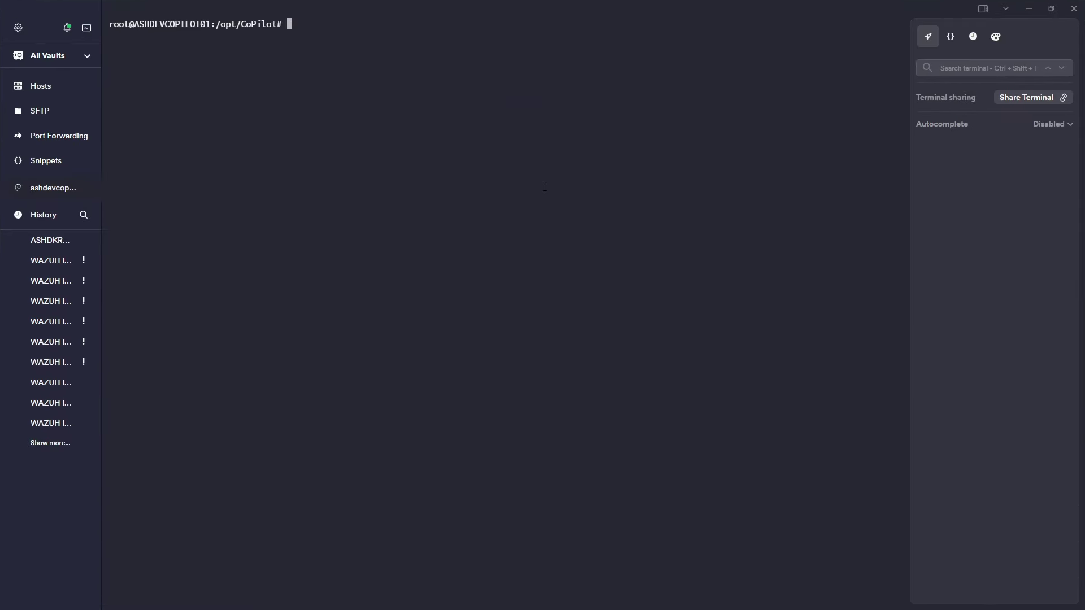
{"action": "type", "text": "nano docker-compose.yml"}
{"action": "key", "text": "Return"}
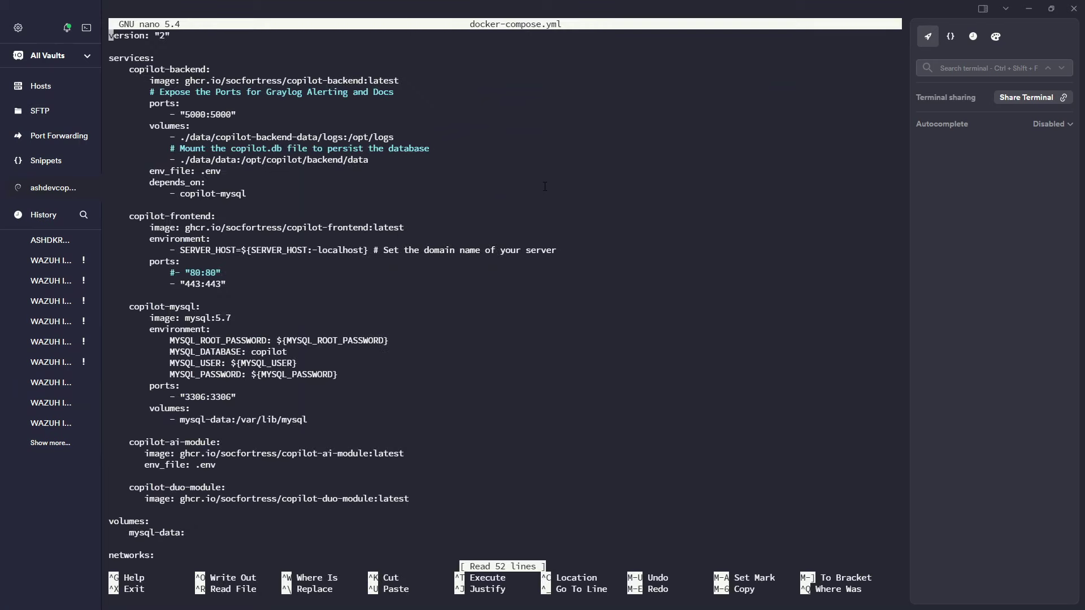
Step: Paste the copilot-nuclei-module service below copilot-duo-module and save the file
{"action": "key", "text": "Down"}
{"action": "key", "text": "Down"}
{"action": "key", "text": "Down"}
{"action": "key", "text": "Down"}
{"action": "key", "text": "Down"}
{"action": "key", "text": "Down"}
{"action": "key", "text": "Down"}
{"action": "key", "text": "Down"}
{"action": "key", "text": "Down"}
{"action": "key", "text": "Down"}
{"action": "key", "text": "Down"}
{"action": "key", "text": "Down"}
{"action": "key", "text": "Down"}
{"action": "key", "text": "Down"}
{"action": "key", "text": "Down"}
{"action": "key", "text": "Down"}
{"action": "key", "text": "Down"}
{"action": "key", "text": "Down"}
{"action": "key", "text": "Down"}
{"action": "key", "text": "Down"}
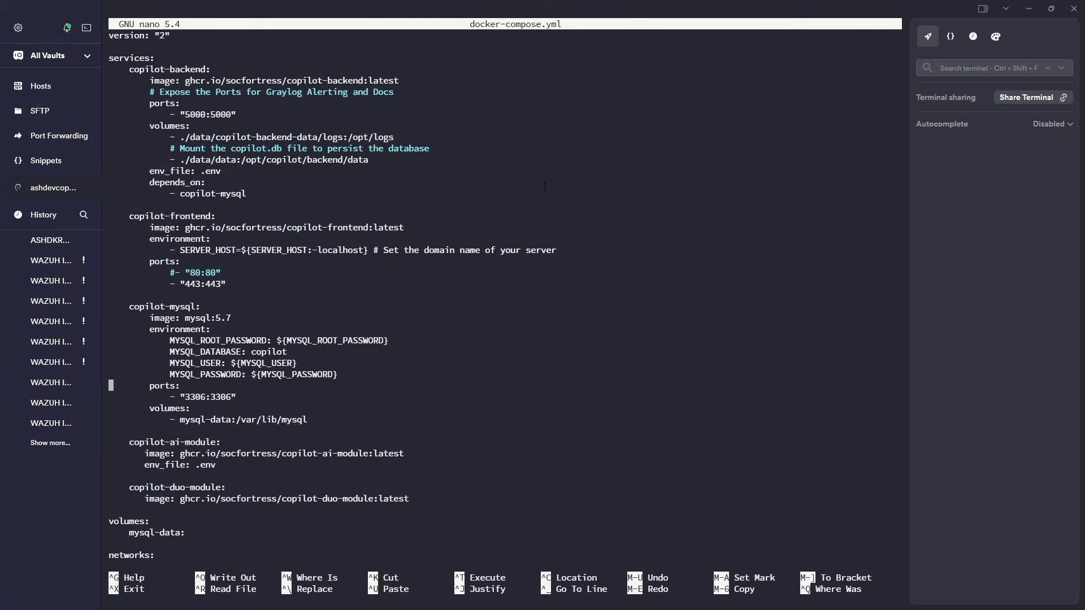
{"action": "key", "text": "Down"}
{"action": "key", "text": "Down"}
{"action": "key", "text": "Left"}
{"action": "key", "text": "Return"}
{"action": "key", "text": "Return"}
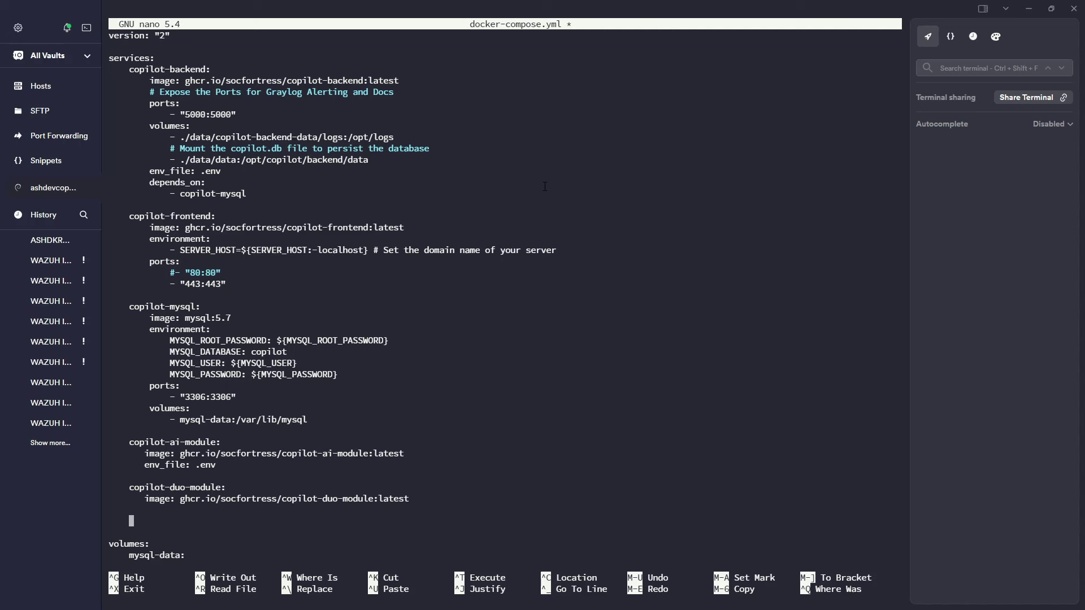
{"action": "key", "text": "ctrl+shift+v"}
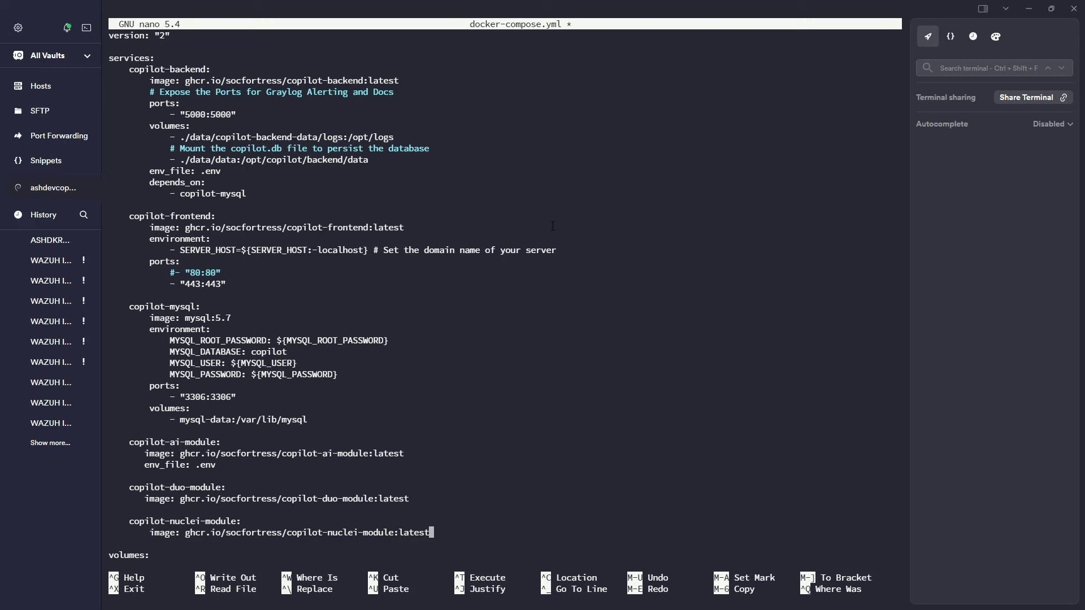
{"action": "key", "text": "ctrl+x"}
{"action": "key", "text": "y"}
{"action": "key", "text": "Return"}
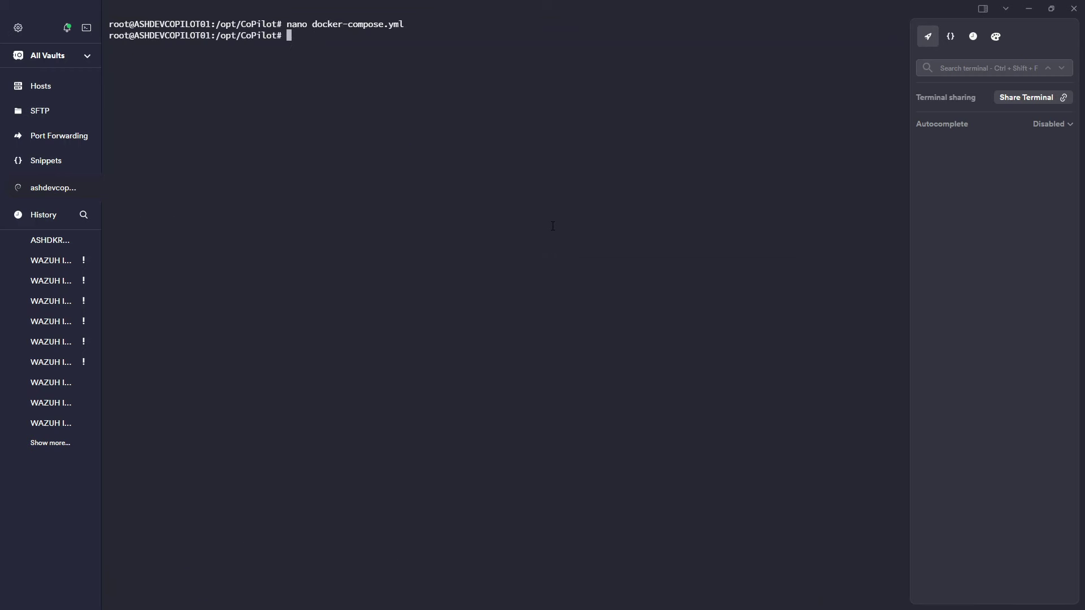
Step: Run docker compose up in the foreground, then stop it
{"action": "type", "text": "docker compose up"}
{"action": "key", "text": "Return"}
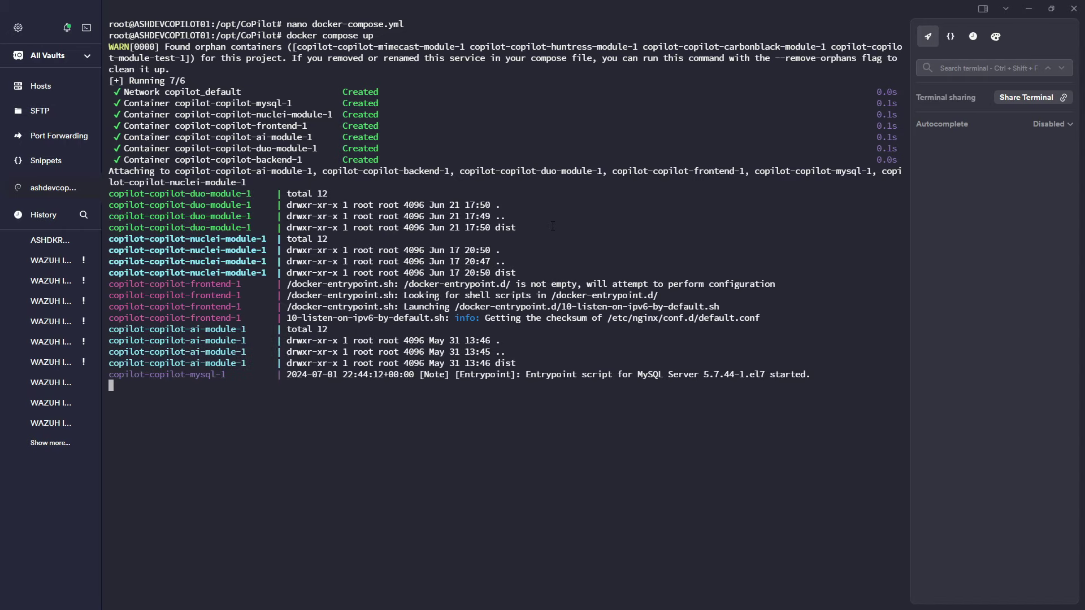
{"action": "key", "text": "ctrl+c"}
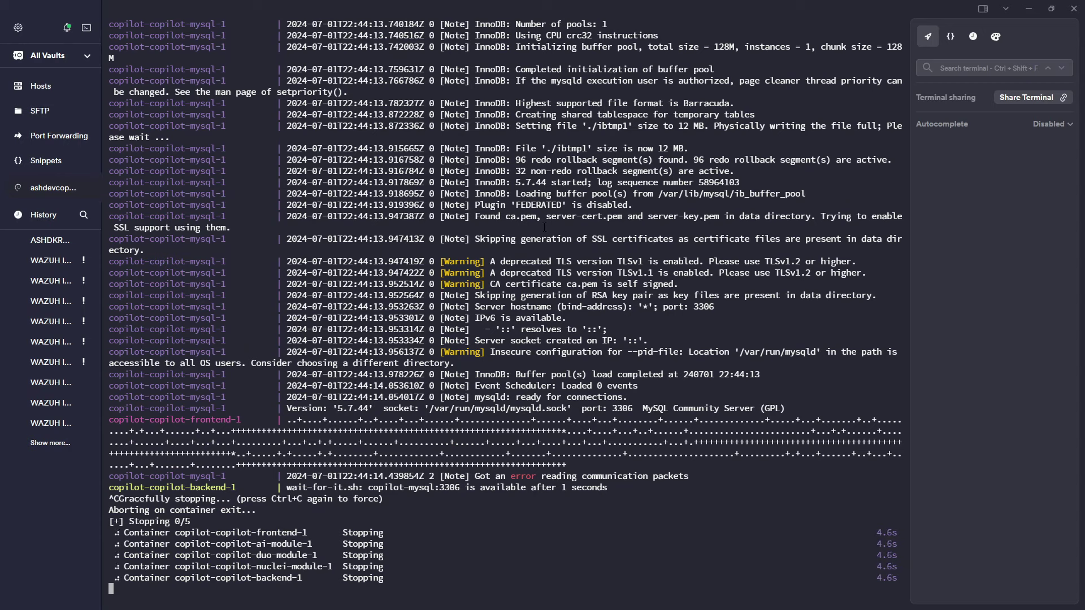
Step: Restart the containers detached with docker compose up -d
{"action": "key", "text": "ctrl+l"}
{"action": "key", "text": "Up"}
{"action": "type", "text": "-d"}
{"action": "key", "text": "Return"}
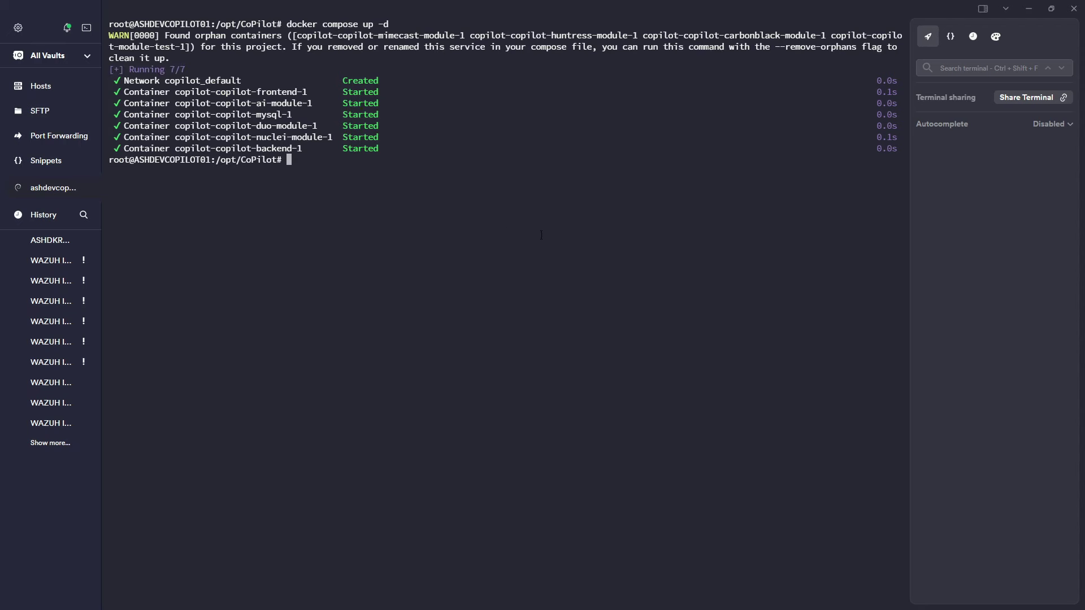
{"action": "left_click_drag", "start_coordinate": [216, 137], "coordinate": [324, 137]}
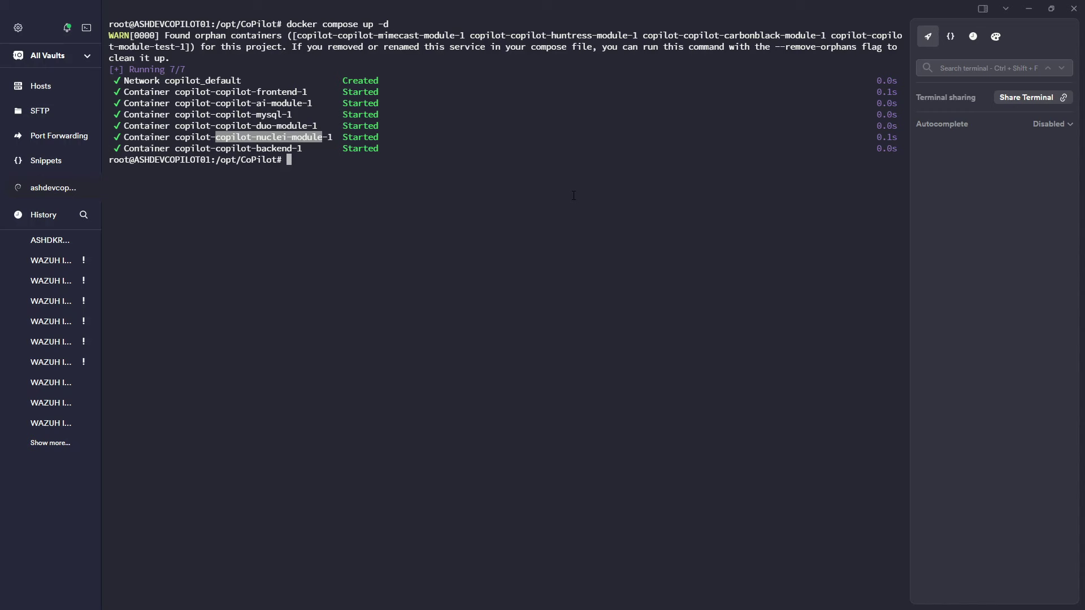
Step: Confirm with docker ps that the copilot-nuclei-module container is running
{"action": "type", "text": "docker ps"}
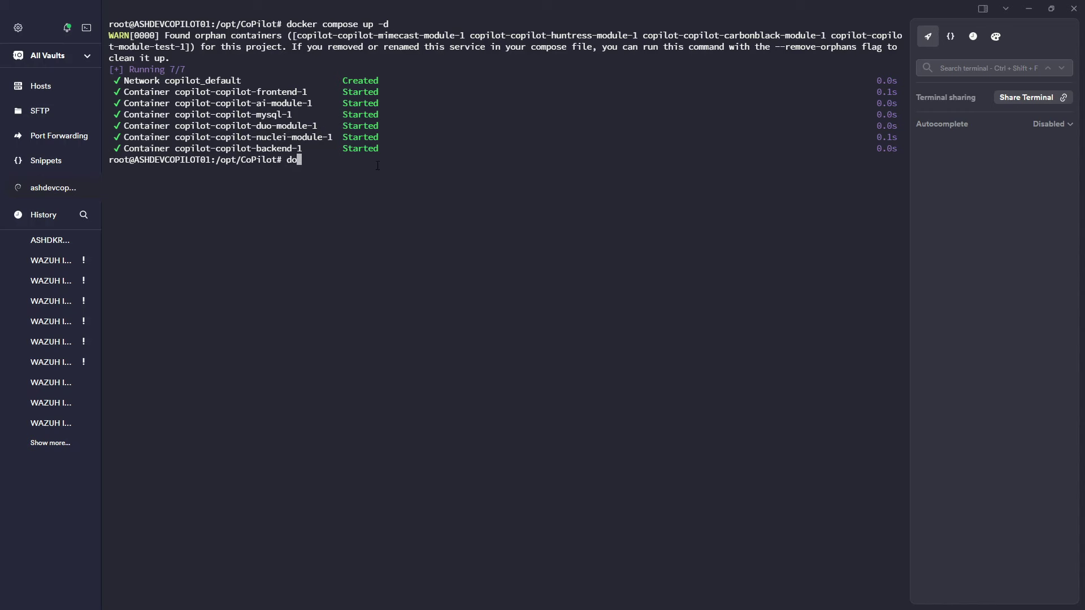
{"action": "key", "text": "Return"}
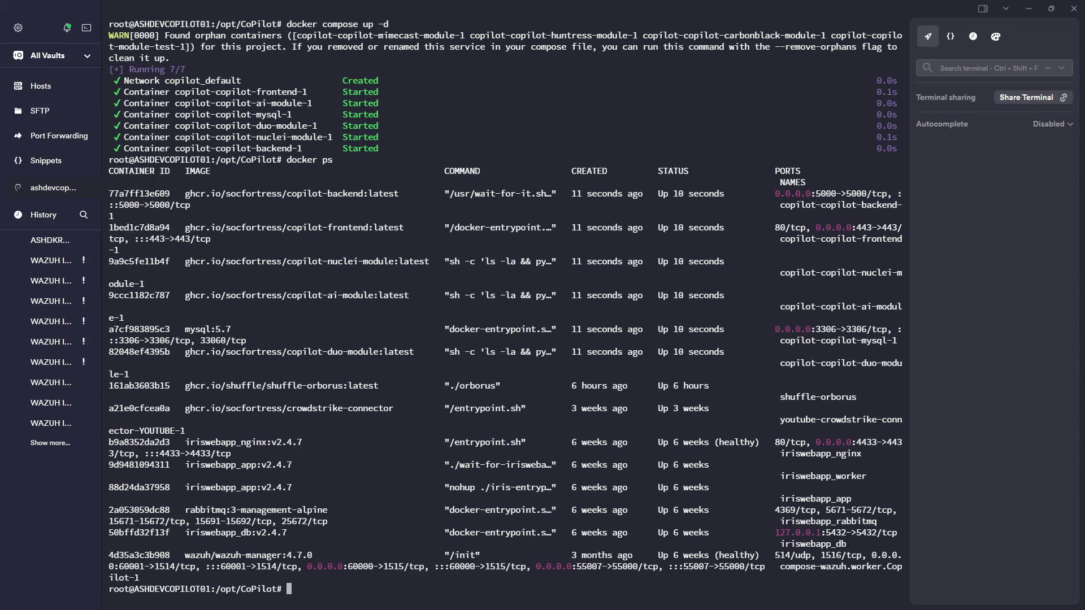
{"action": "left_click_drag", "start_coordinate": [287, 261], "coordinate": [393, 261]}
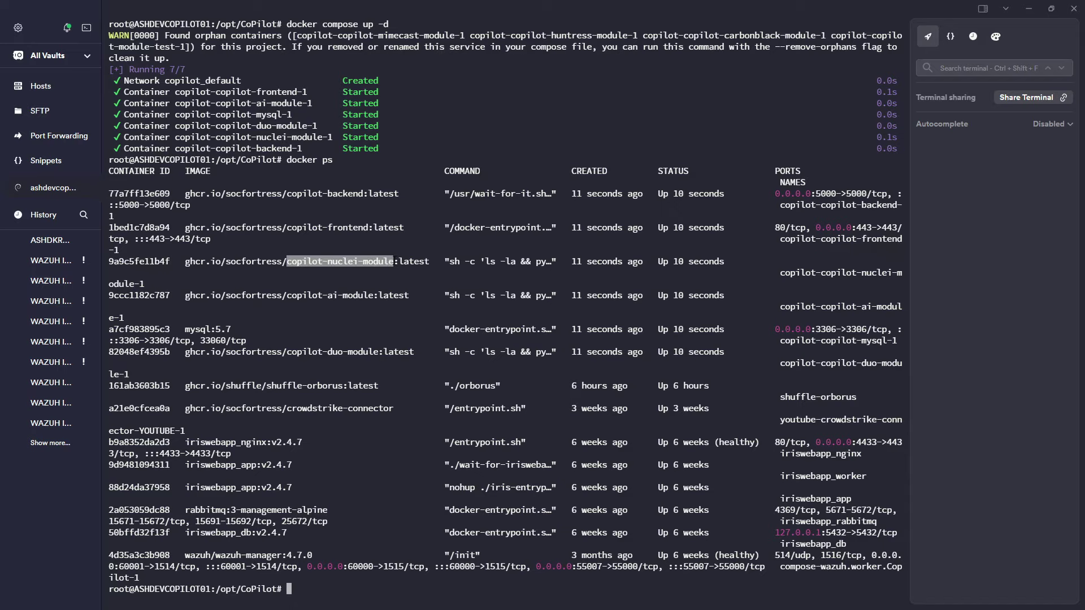
{"action": "key", "text": "alt+Tab"}
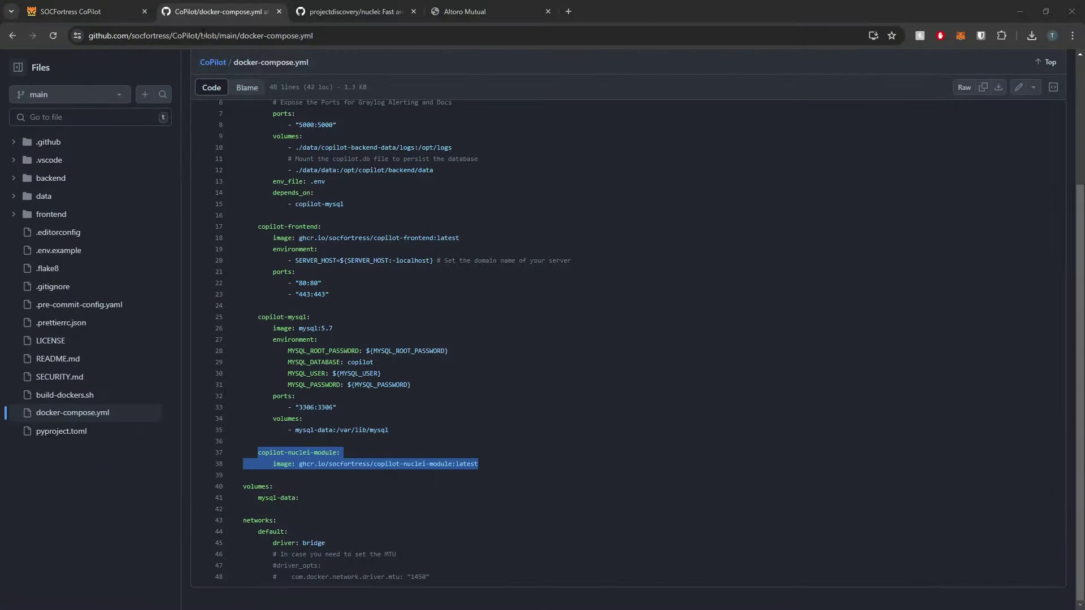
Step: Scroll through the nuclei README's Install Nuclei section, then return to CoPilot's vulnerability assessment page
{"action": "left_click", "coordinate": [370, 6]}
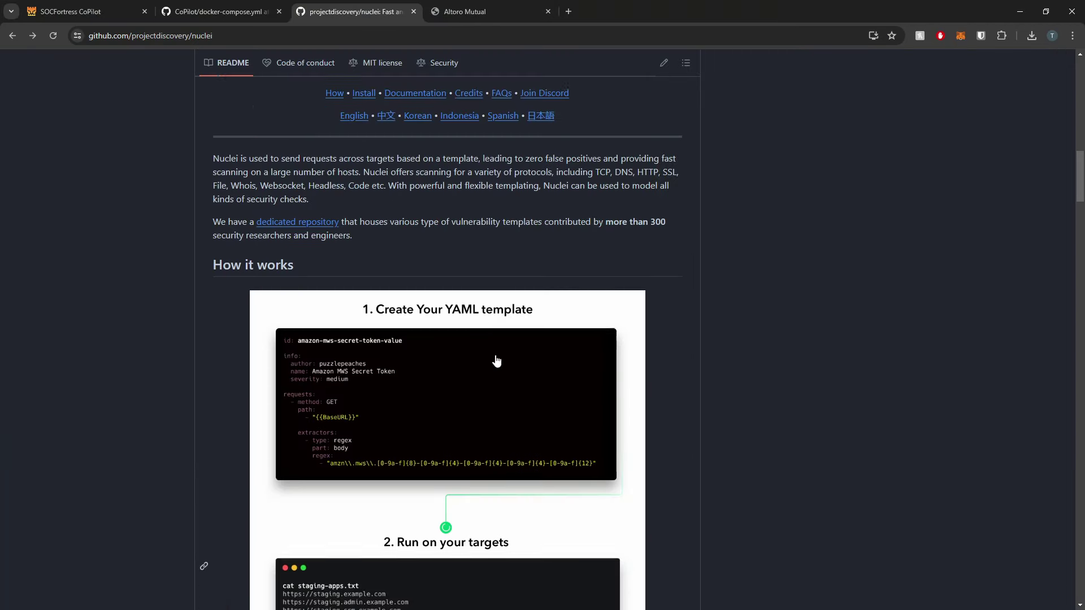
{"action": "scroll", "coordinate": [496, 360], "scroll_direction": "down", "scroll_amount": 12}
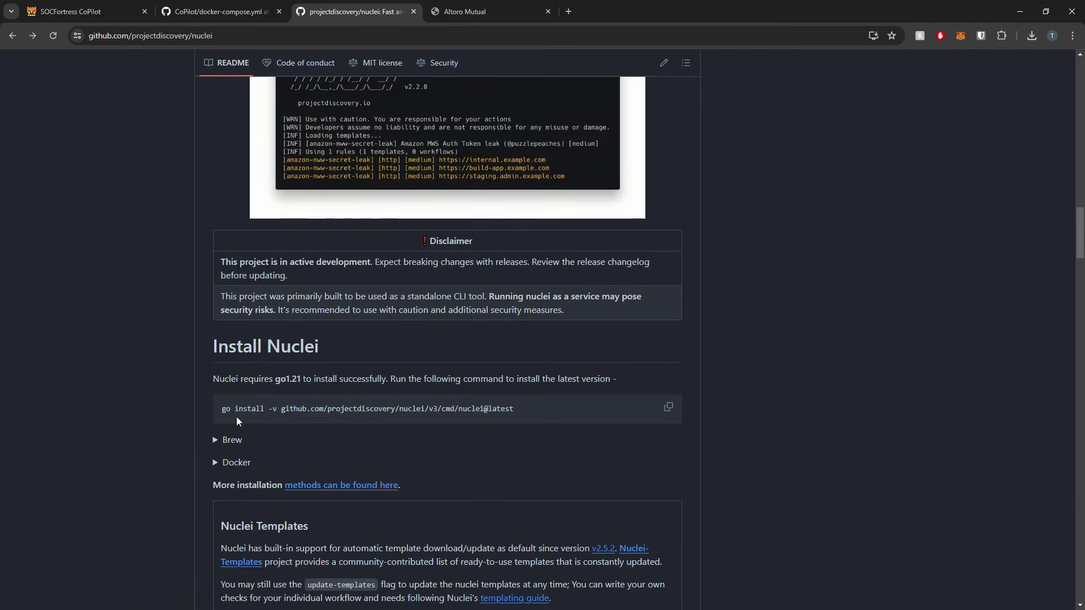
{"action": "left_click_drag", "start_coordinate": [221, 408], "coordinate": [252, 408]}
{"action": "scroll", "coordinate": [395, 324], "scroll_direction": "down", "scroll_amount": 4}
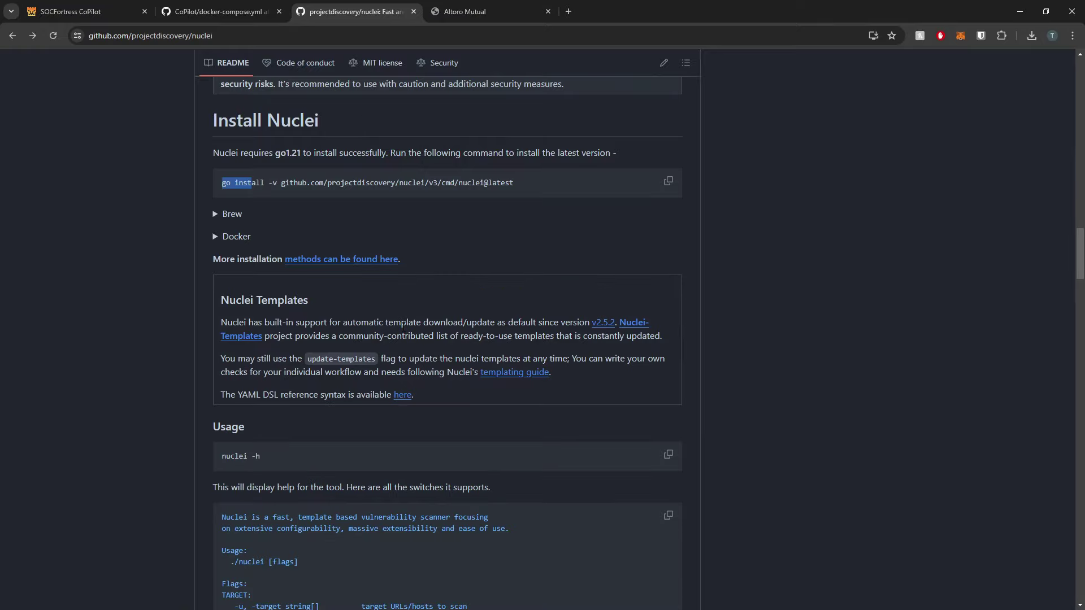
{"action": "scroll", "coordinate": [403, 323], "scroll_direction": "up", "scroll_amount": 5}
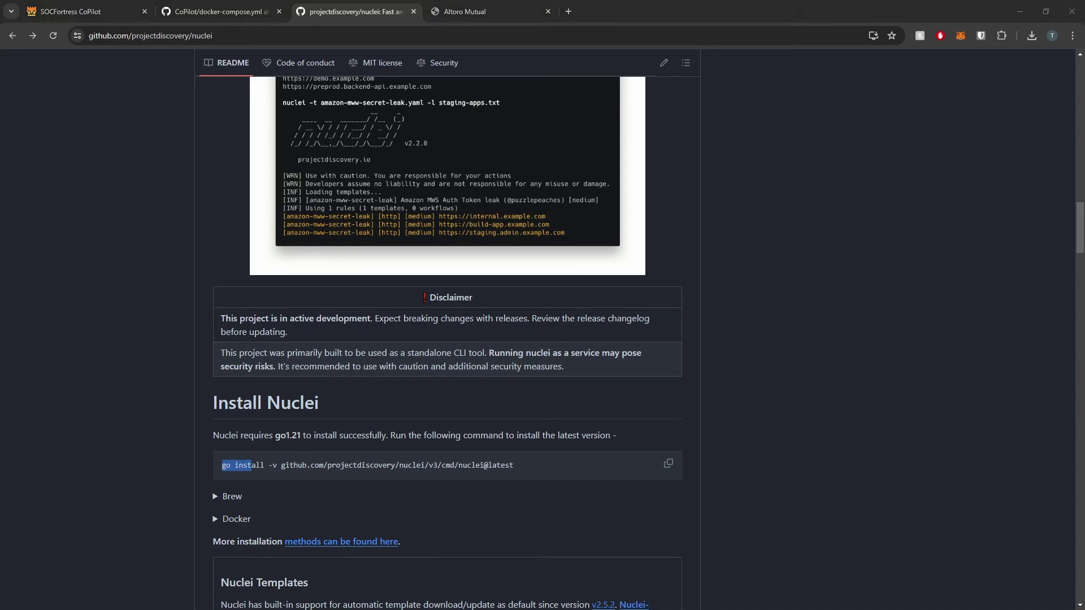
{"action": "left_click", "coordinate": [85, 17]}
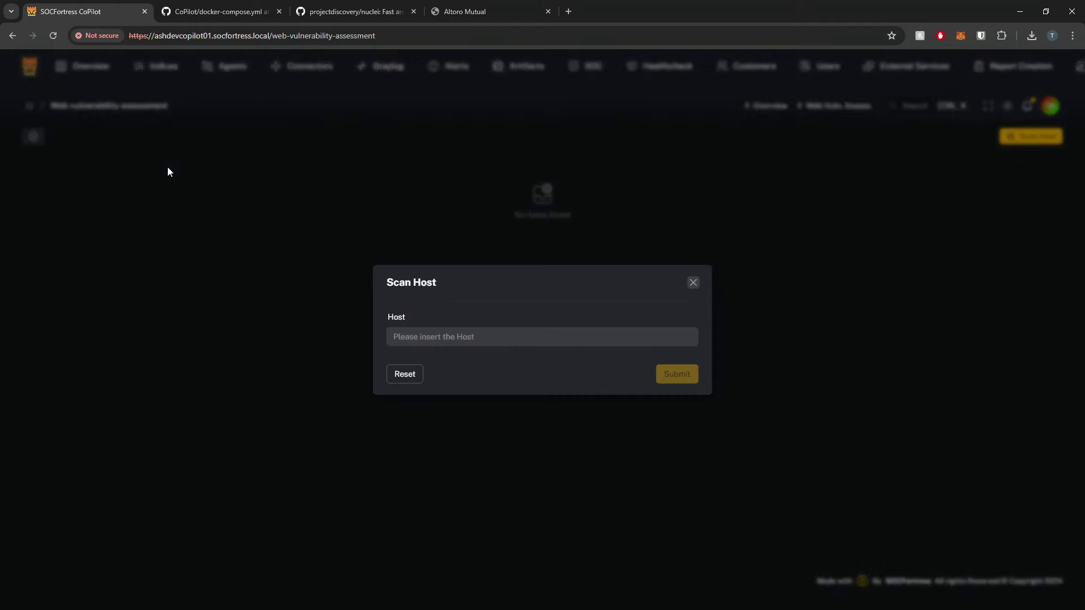
Step: Copy demo.testfire.net from the Altoro Mutual tab's address bar
{"action": "left_click", "coordinate": [496, 12]}
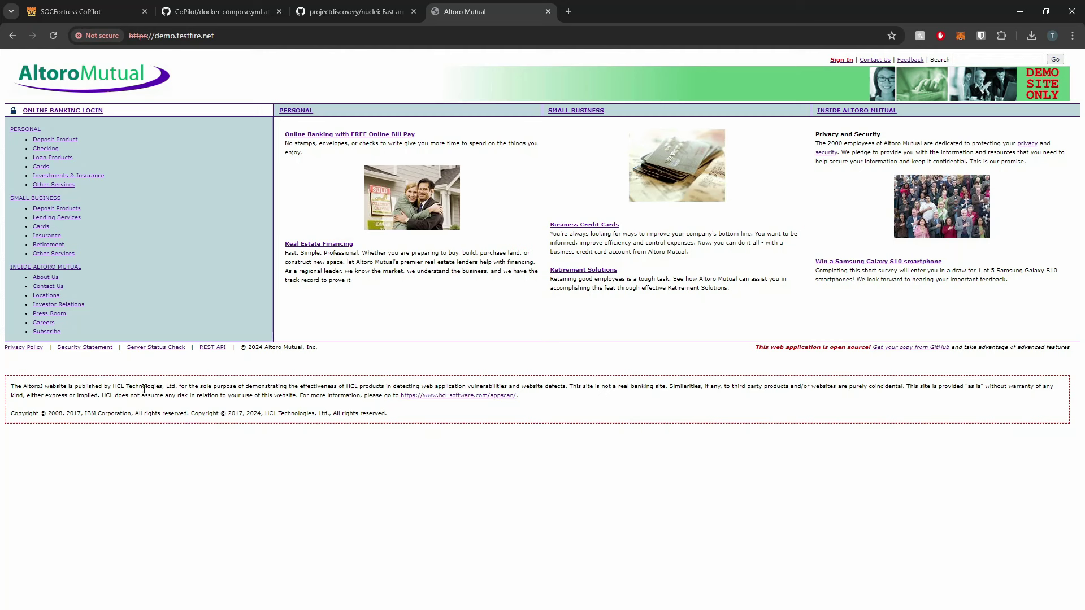
{"action": "left_click_drag", "start_coordinate": [364, 386], "coordinate": [571, 386]}
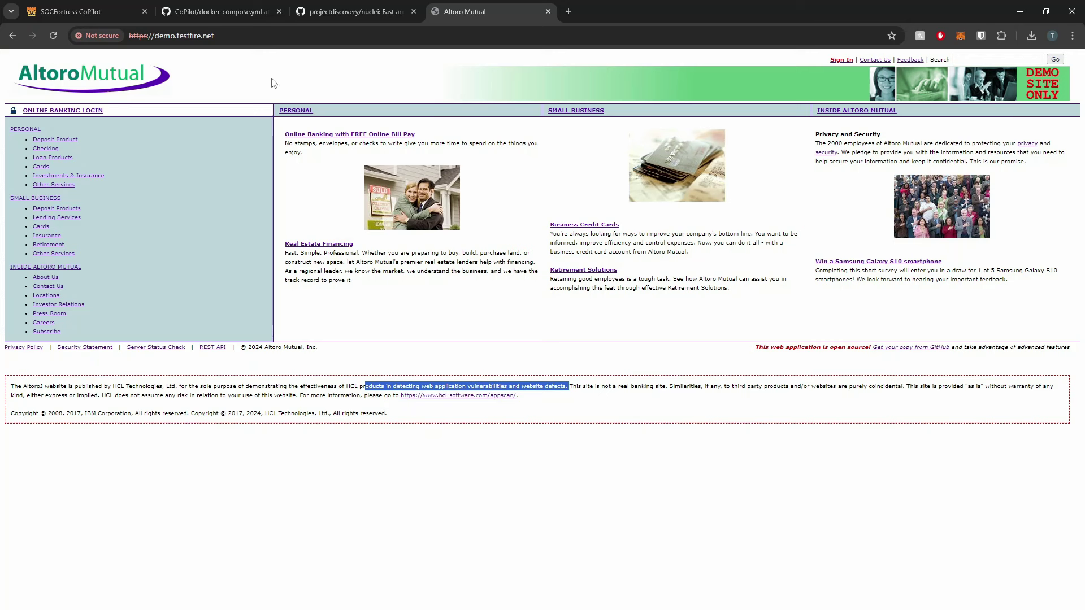
{"action": "left_click", "coordinate": [156, 35]}
{"action": "left_click_drag", "start_coordinate": [156, 36], "coordinate": [403, 43]}
{"action": "key", "text": "End"}
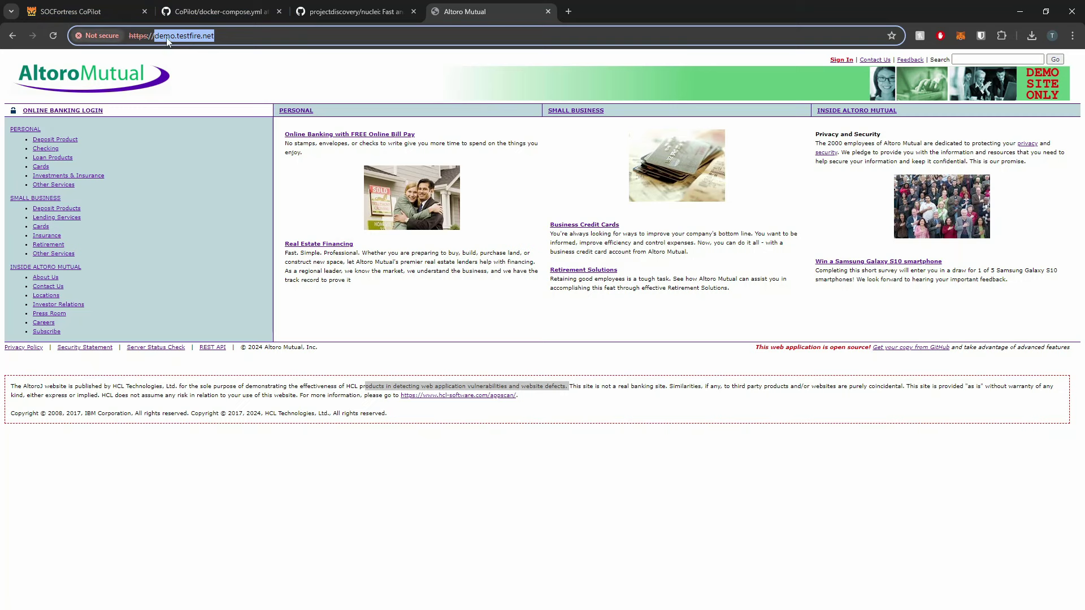
Step: Submit a Scan Host request for demo.testfire.net
{"action": "left_click", "coordinate": [99, 11]}
{"action": "left_click", "coordinate": [485, 337]}
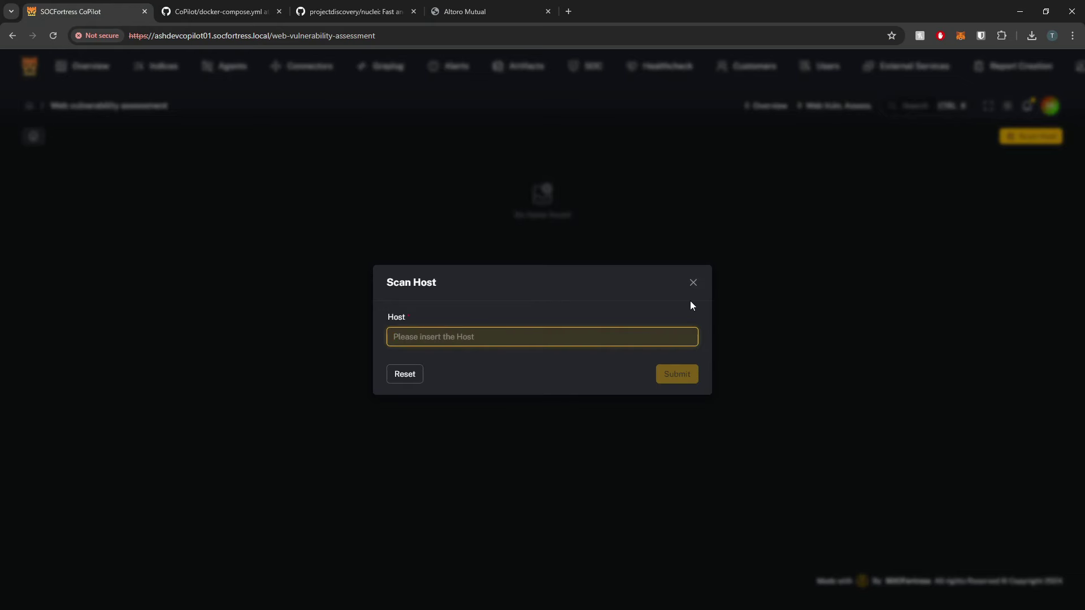
{"action": "key", "text": "ctrl+v"}
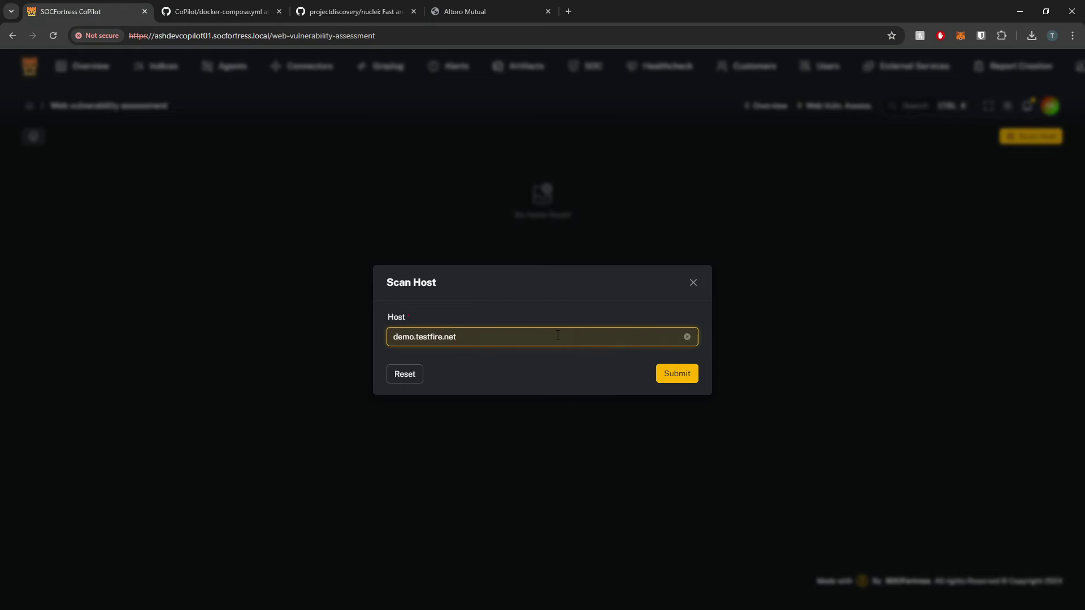
{"action": "left_click", "coordinate": [675, 376]}
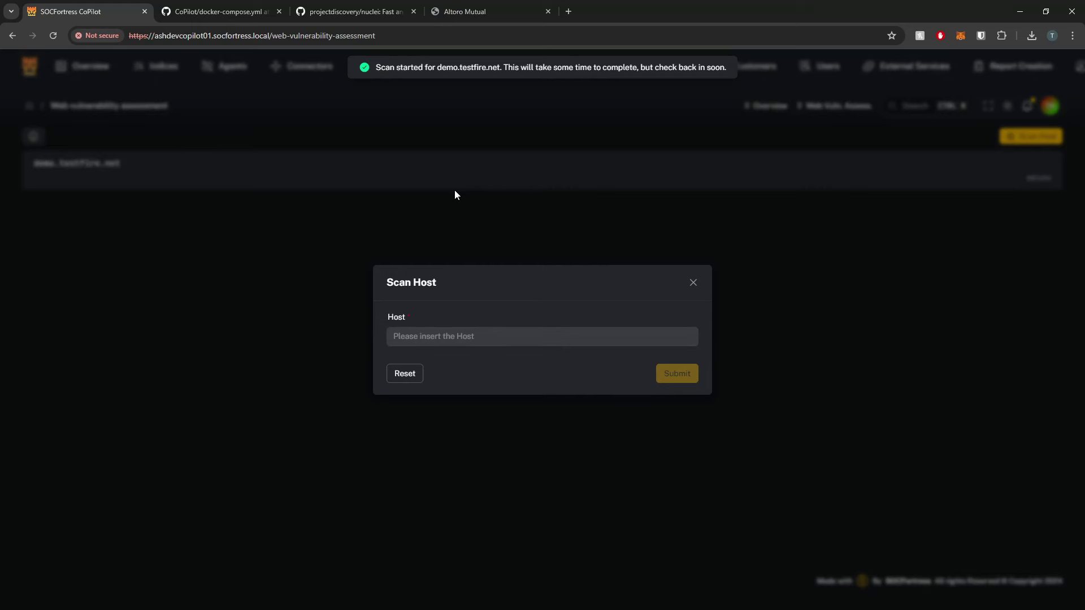
Step: Close the scan form and check demo.testfire.net's still-empty results
{"action": "left_click", "coordinate": [693, 284]}
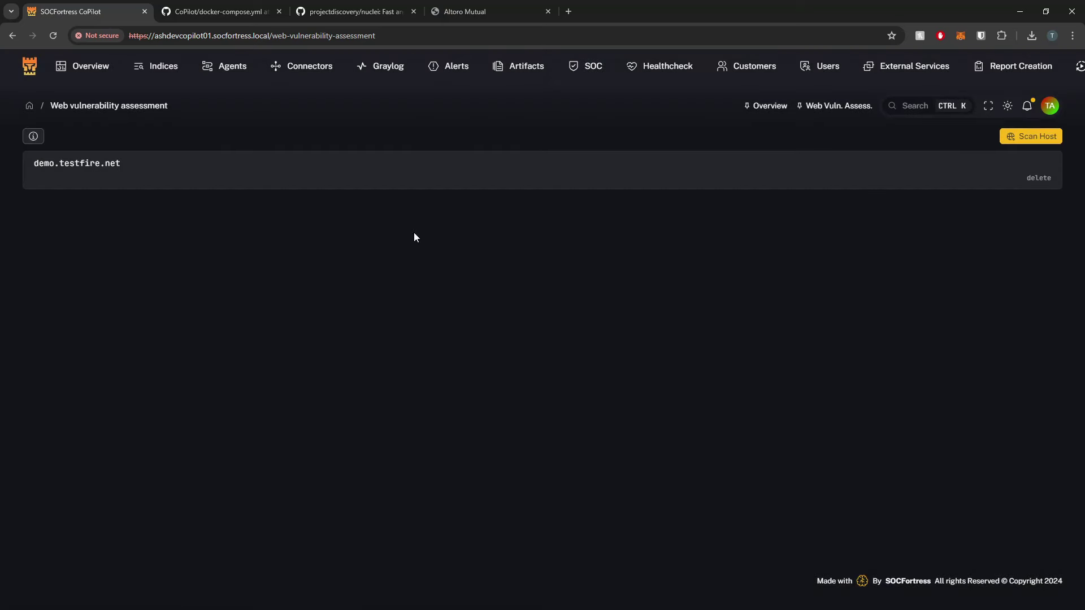
{"action": "left_click", "coordinate": [173, 181]}
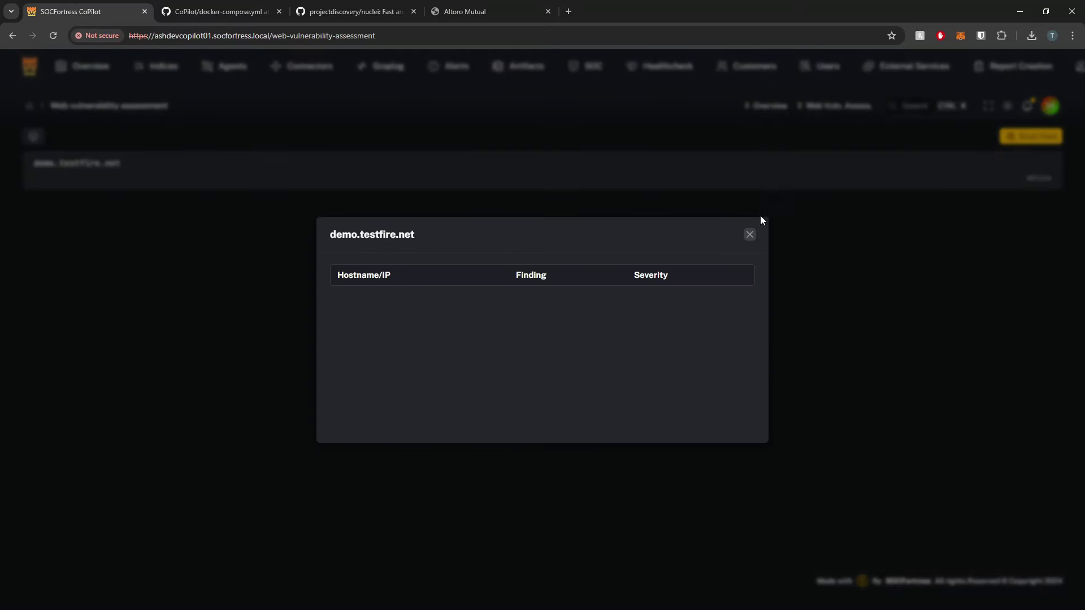
{"action": "left_click", "coordinate": [751, 237]}
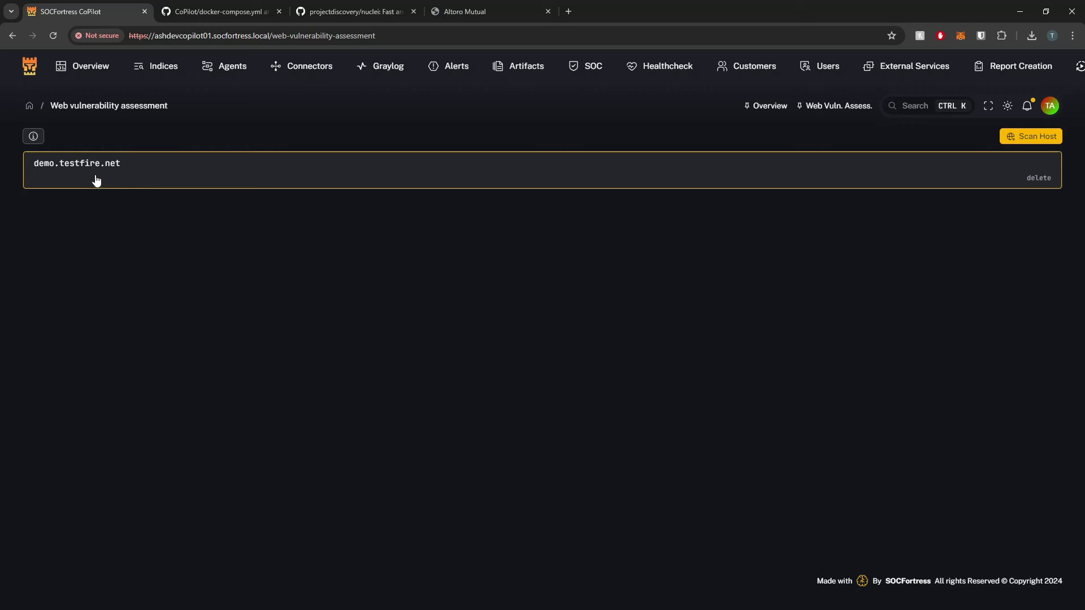
Step: Reopen demo.testfire.net's results and scroll through its 22 findings
{"action": "left_click", "coordinate": [121, 167]}
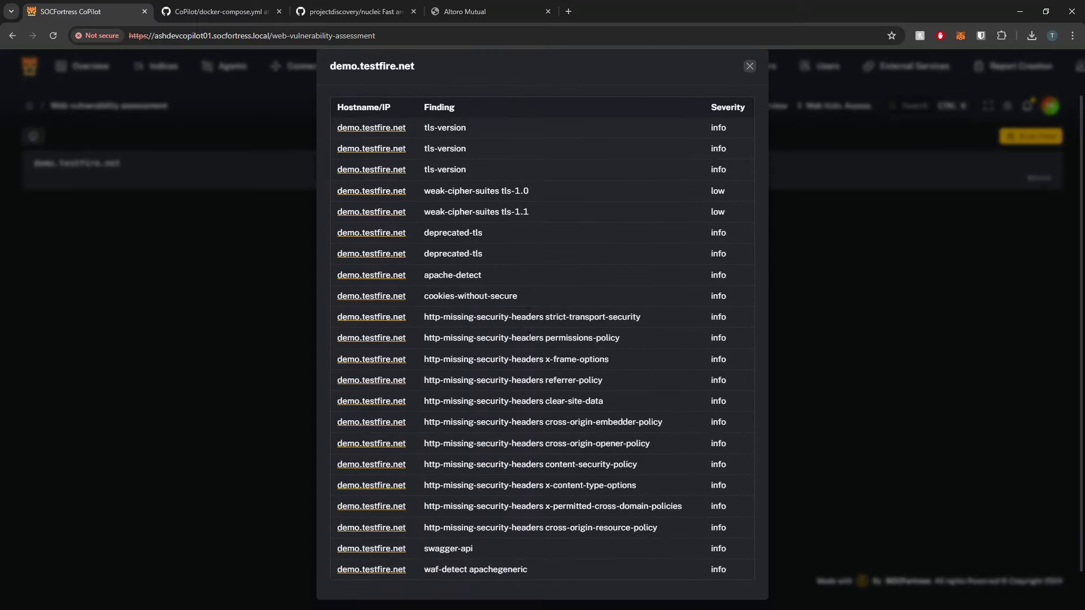
{"action": "scroll", "coordinate": [570, 254], "scroll_direction": "up", "scroll_amount": 1}
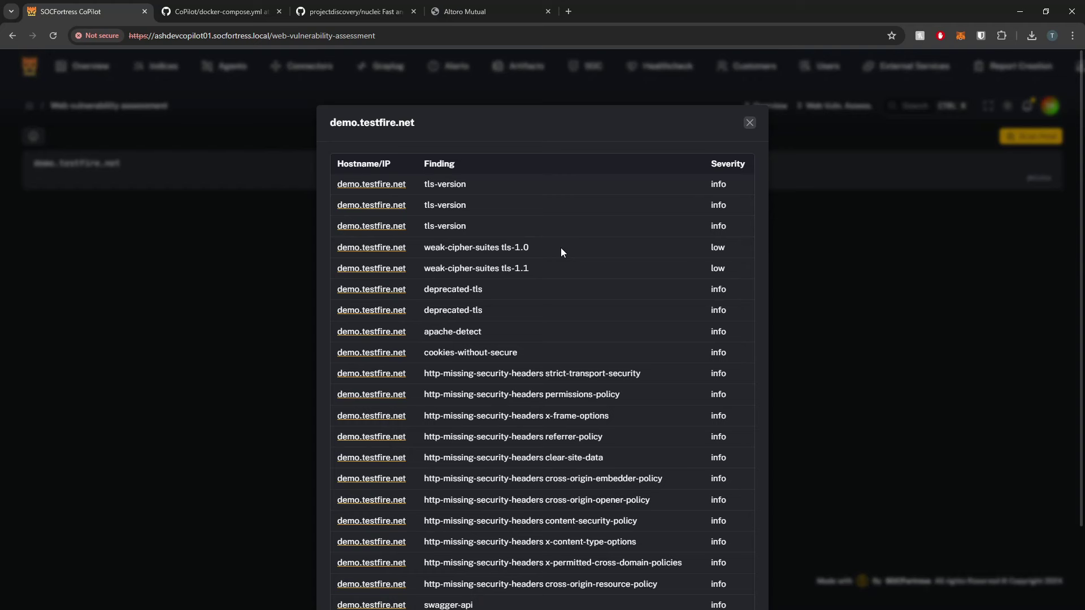
{"action": "scroll", "coordinate": [521, 288], "scroll_direction": "down", "scroll_amount": 1}
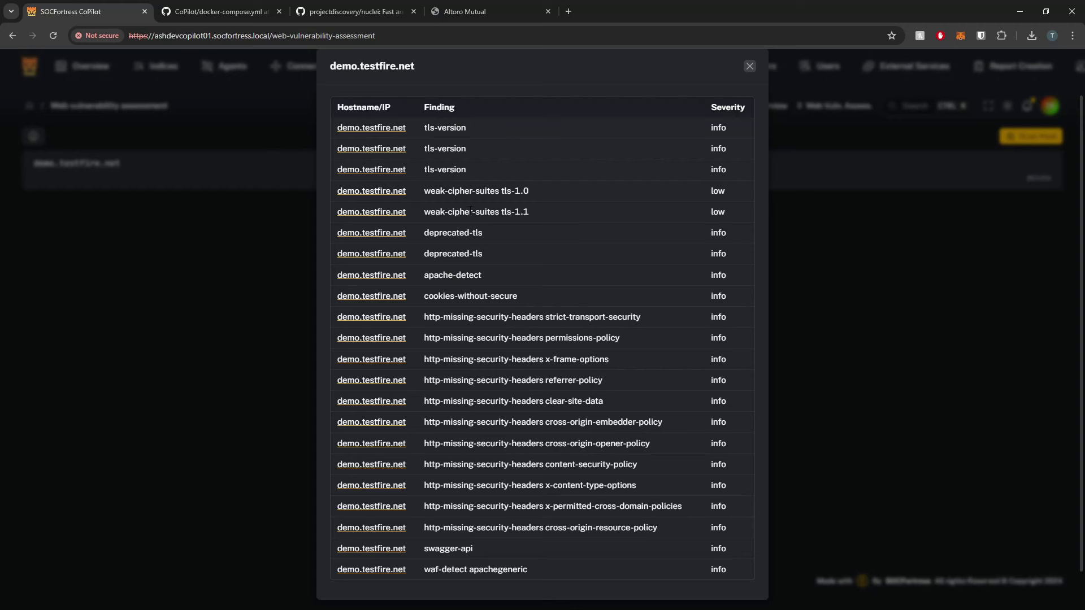
Step: Open the apache-detect finding's details for demo.testfire.net
{"action": "left_click", "coordinate": [388, 279]}
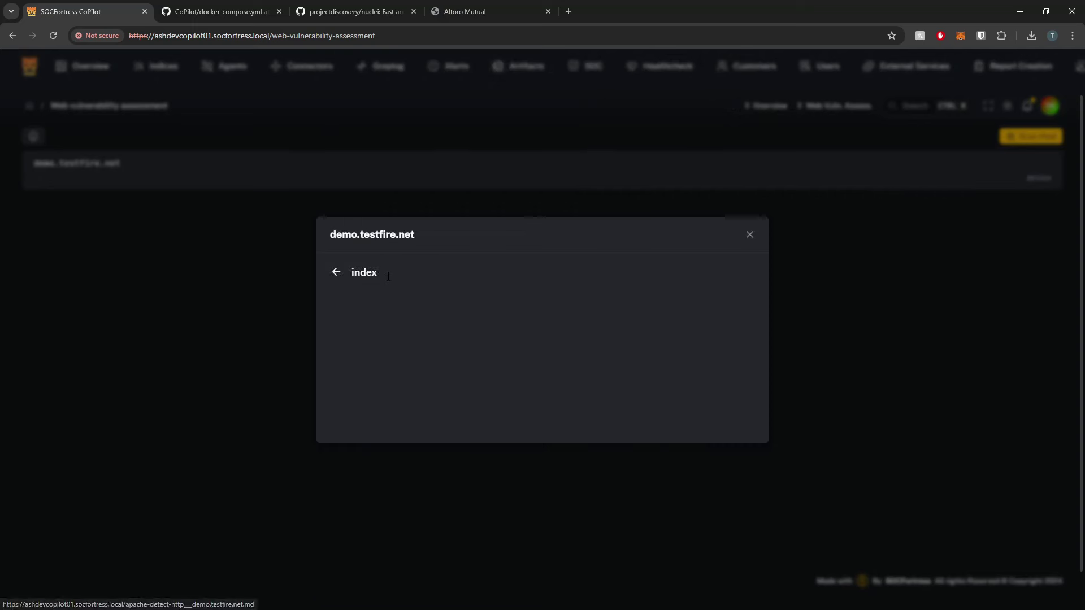
{"action": "left_click", "coordinate": [335, 161]}
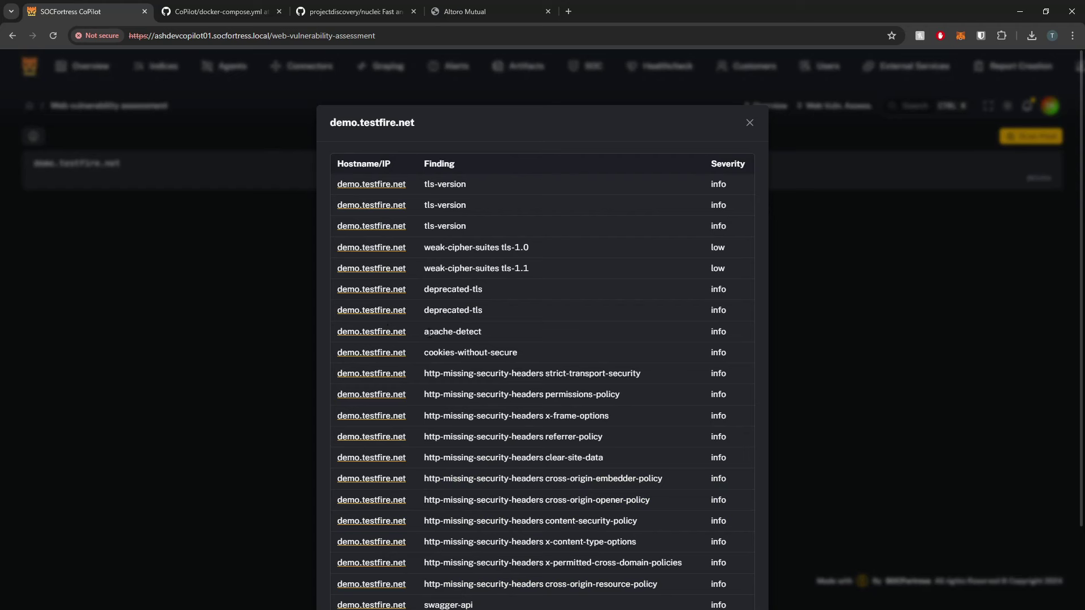
{"action": "left_click_drag", "start_coordinate": [431, 333], "coordinate": [481, 333]}
{"action": "left_click", "coordinate": [483, 333]}
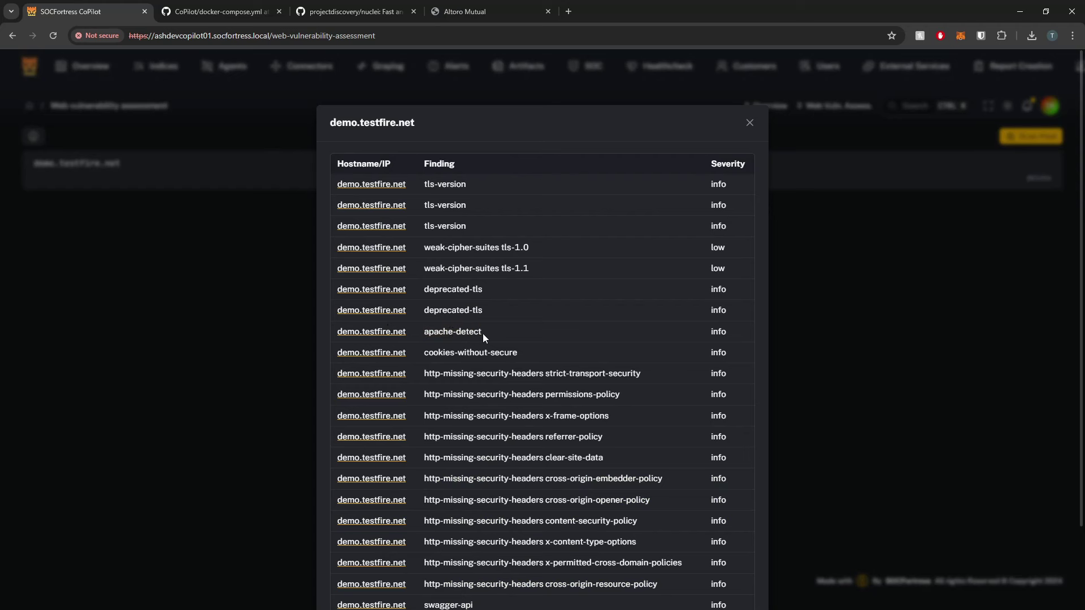
{"action": "left_click", "coordinate": [370, 332]}
Step: Review the Apache Detection request, response, extracted Apache-Coyote/1.1 and curl command
{"action": "scroll", "coordinate": [522, 299], "scroll_direction": "down", "scroll_amount": 1}
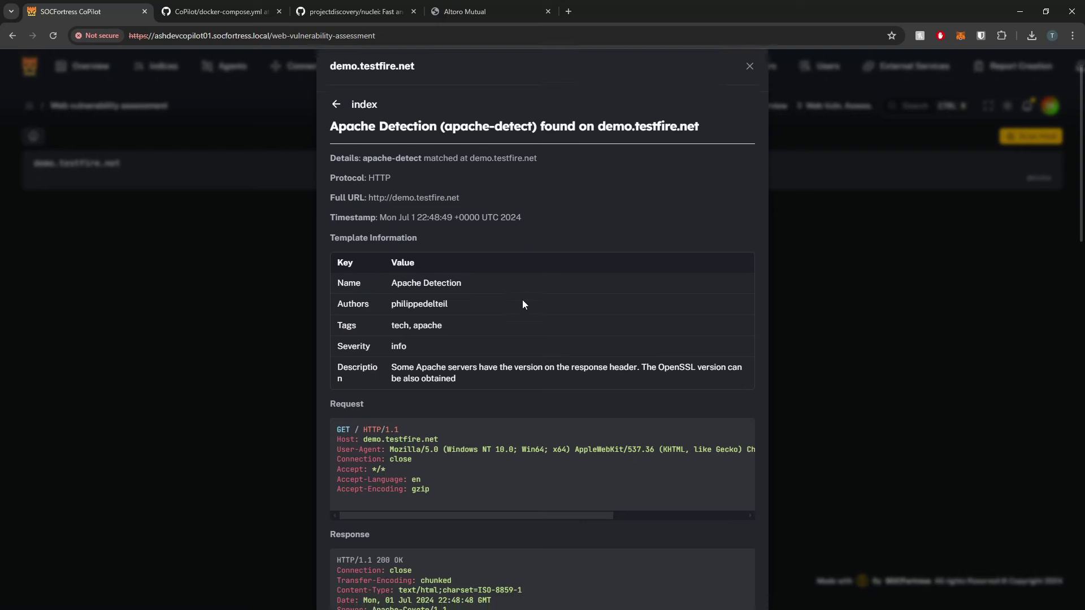
{"action": "scroll", "coordinate": [465, 262], "scroll_direction": "down", "scroll_amount": 2}
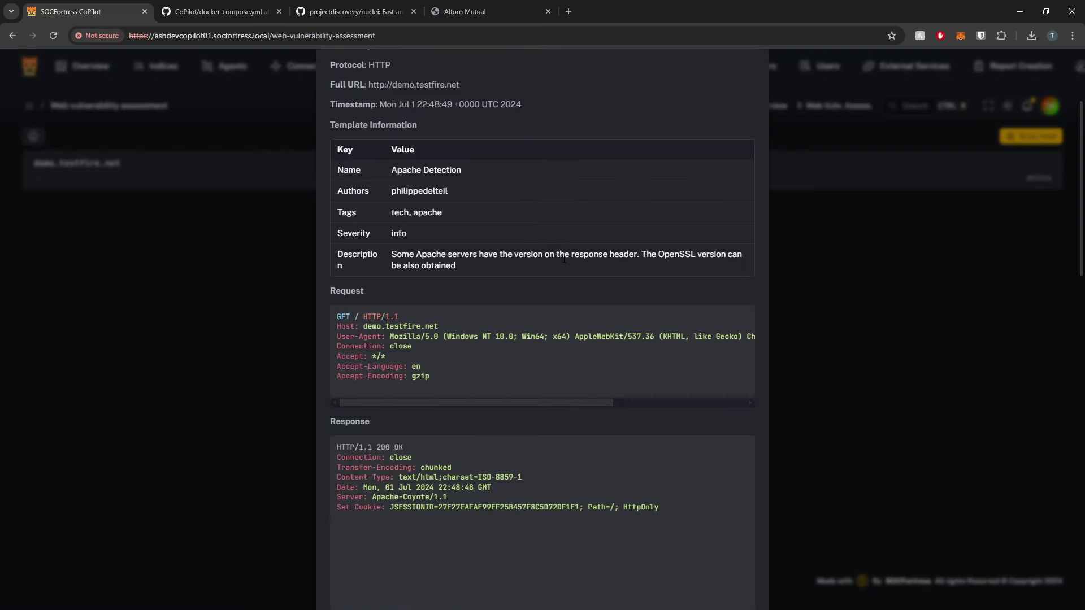
{"action": "scroll", "coordinate": [564, 258], "scroll_direction": "down", "scroll_amount": 2}
{"action": "scroll", "coordinate": [482, 170], "scroll_direction": "up", "scroll_amount": 2}
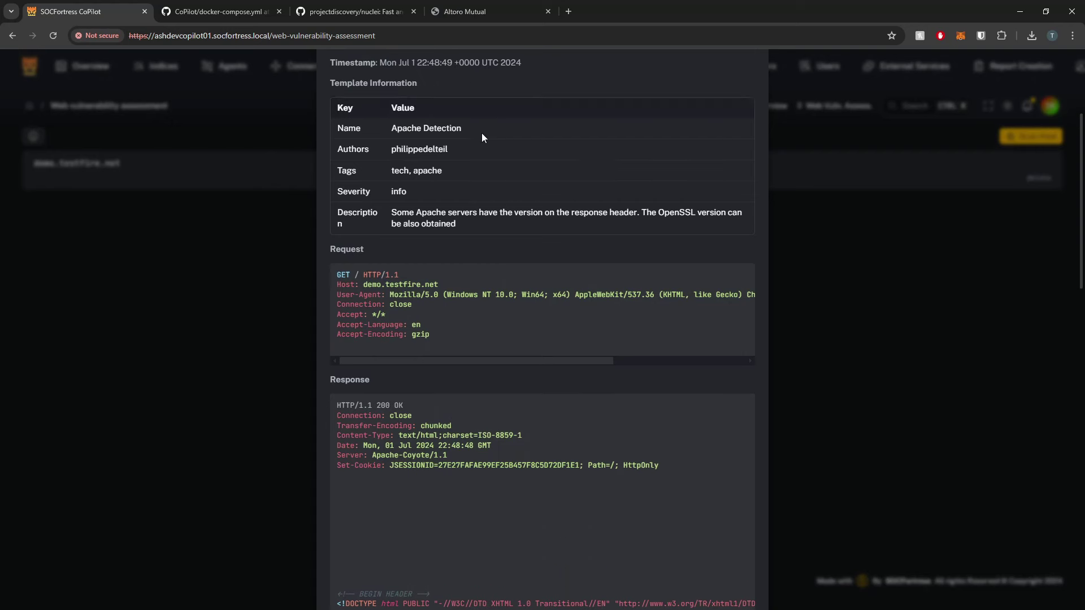
{"action": "scroll", "coordinate": [525, 198], "scroll_direction": "down", "scroll_amount": 2}
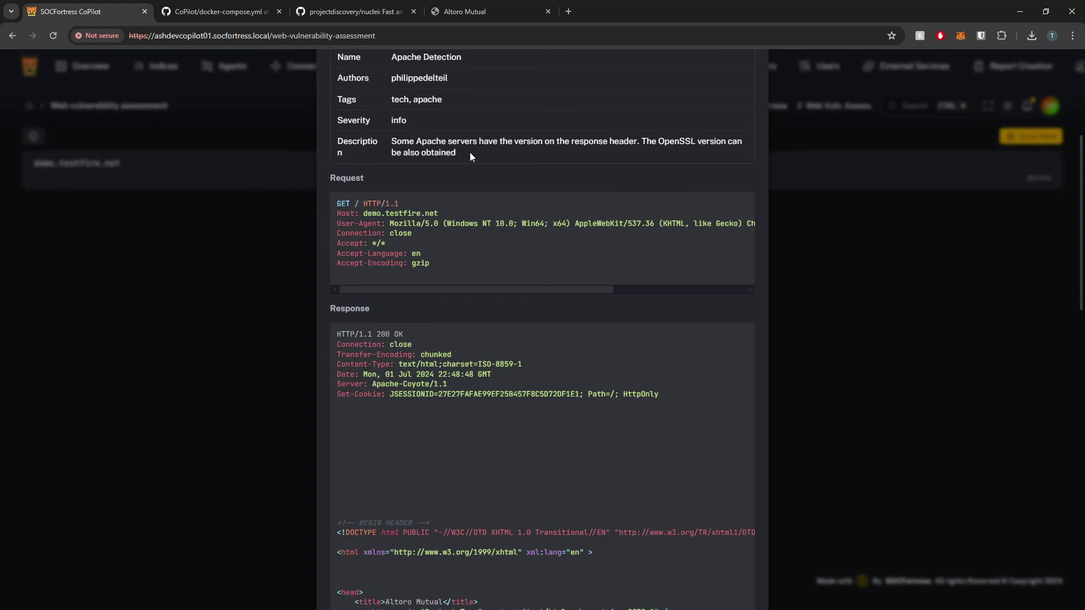
{"action": "scroll", "coordinate": [464, 164], "scroll_direction": "up", "scroll_amount": 2}
{"action": "scroll", "coordinate": [463, 170], "scroll_direction": "up", "scroll_amount": 2}
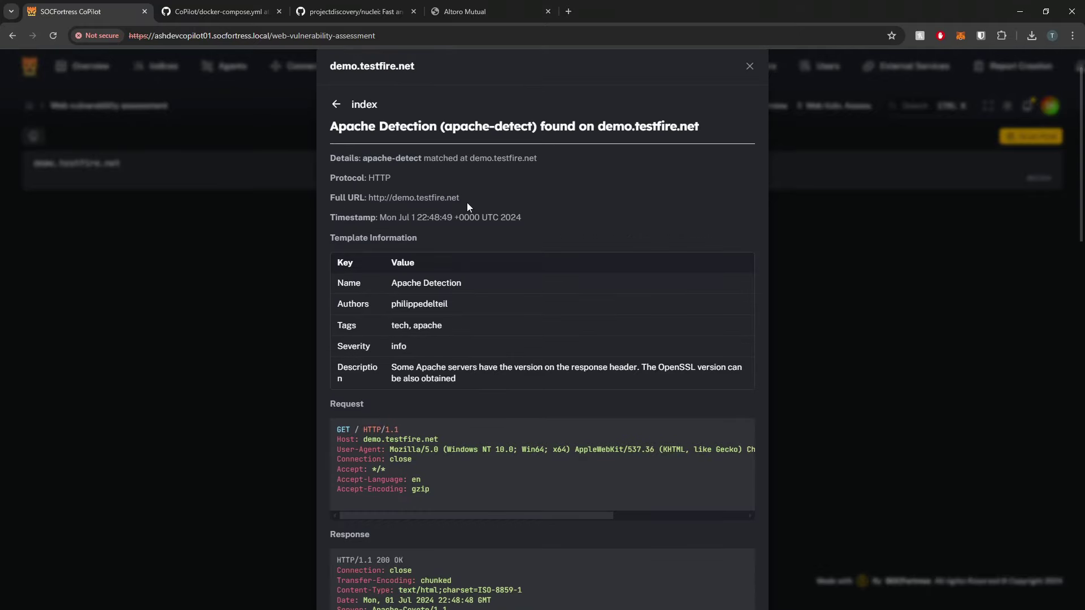
{"action": "scroll", "coordinate": [523, 182], "scroll_direction": "down", "scroll_amount": 3}
{"action": "scroll", "coordinate": [448, 258], "scroll_direction": "down", "scroll_amount": 2}
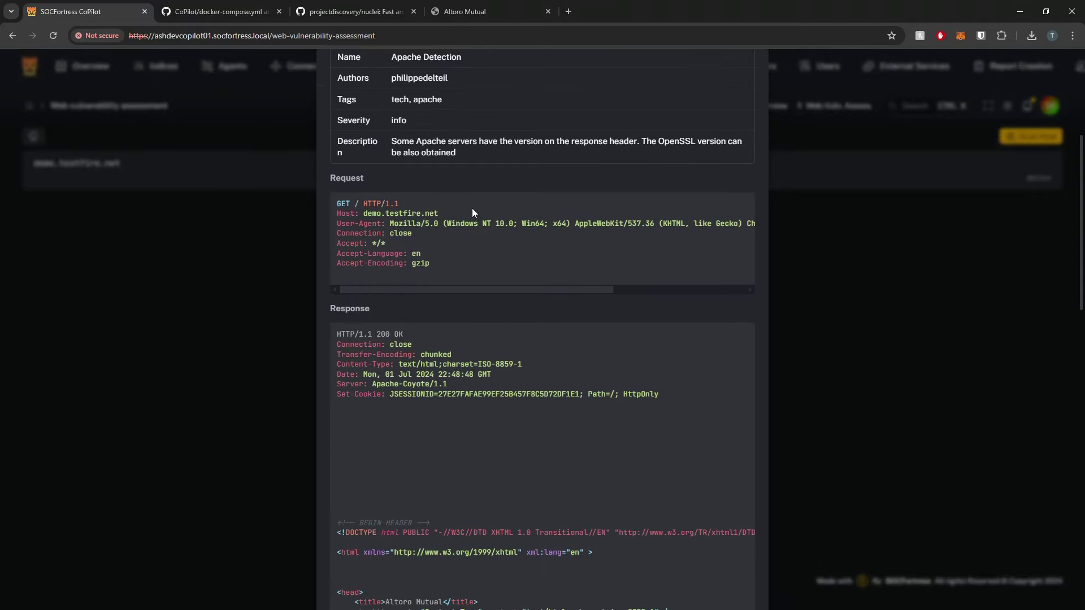
{"action": "scroll", "coordinate": [375, 257], "scroll_direction": "down", "scroll_amount": 10}
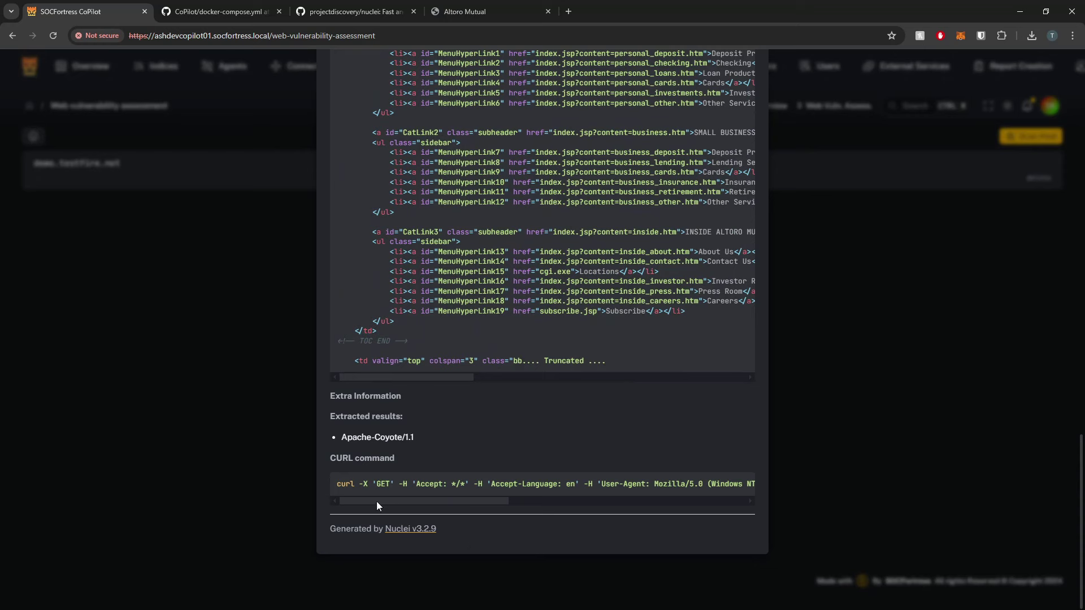
{"action": "mouse_move", "coordinate": [376, 503]}
{"action": "left_mouse_down"}
{"action": "mouse_move", "coordinate": [626, 508]}
{"action": "mouse_move", "coordinate": [365, 500]}
{"action": "left_mouse_up"}
{"action": "scroll", "coordinate": [512, 459], "scroll_direction": "up", "scroll_amount": 20}
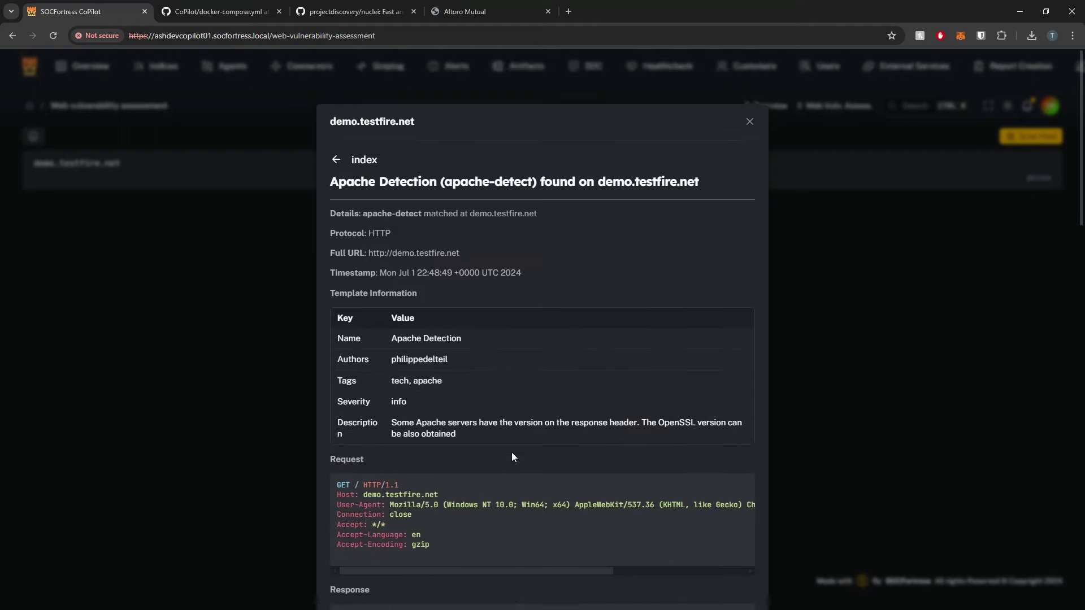
Step: Go back to the findings list and open the swagger-api finding
{"action": "left_click", "coordinate": [336, 160]}
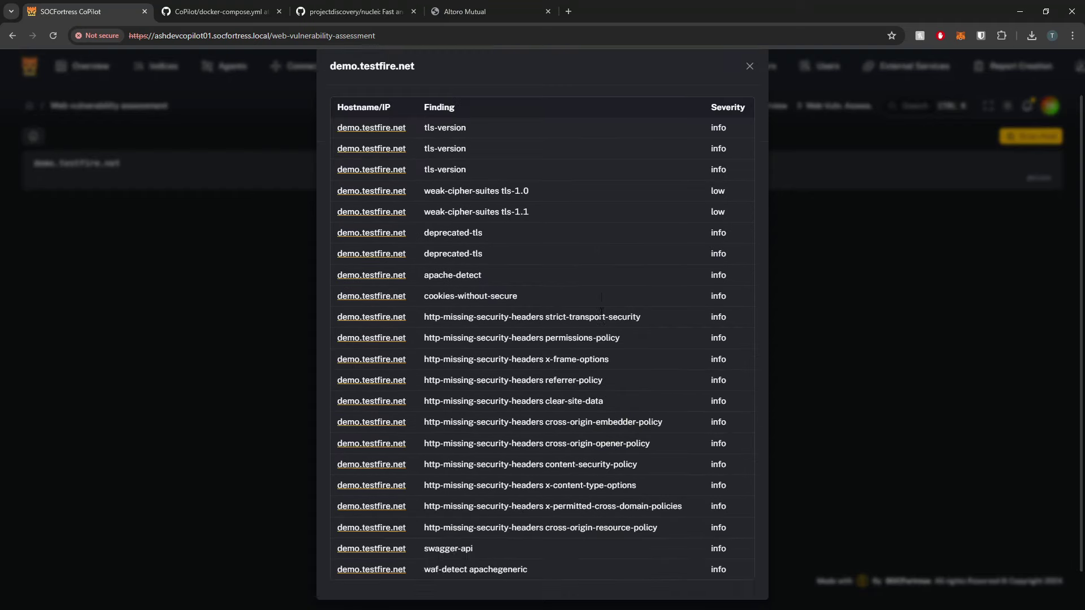
{"action": "scroll", "coordinate": [601, 310], "scroll_direction": "down", "scroll_amount": 1}
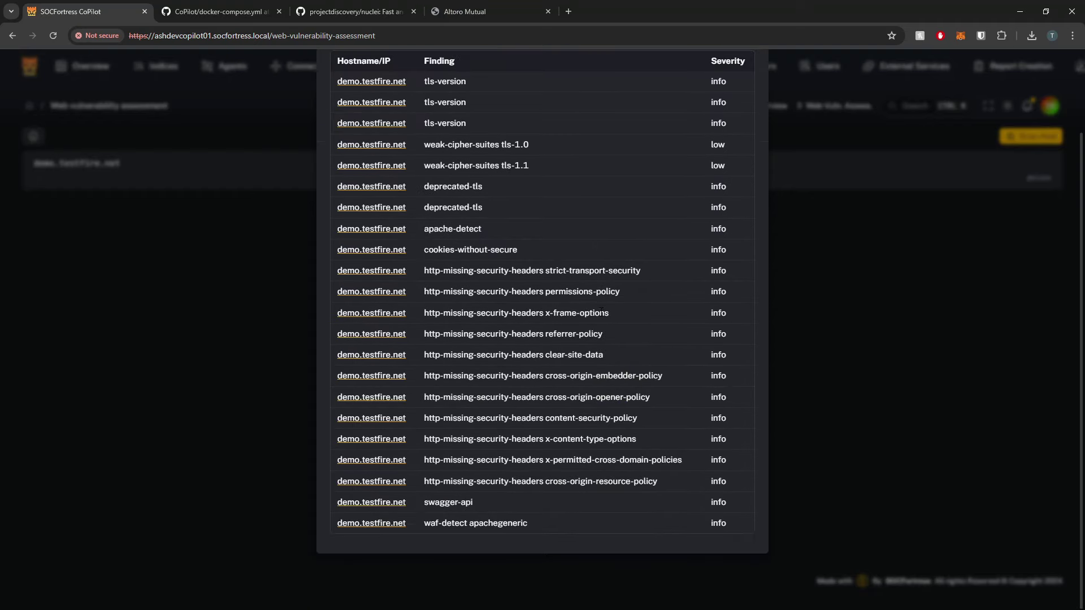
{"action": "left_click", "coordinate": [385, 502]}
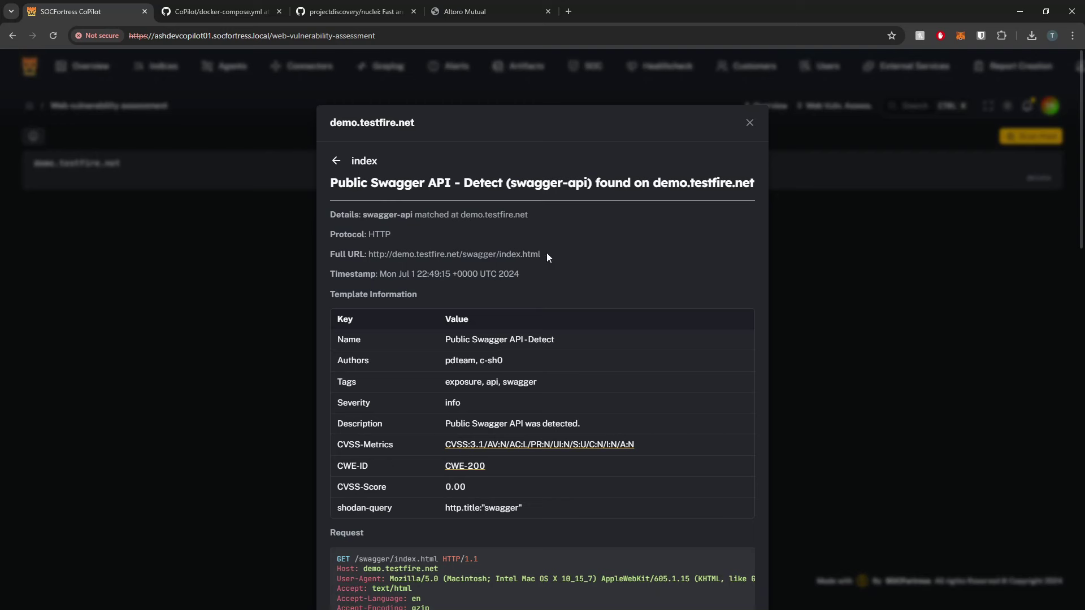
Step: Select the swagger-api finding's Full URL and bring up its context menu
{"action": "scroll", "coordinate": [621, 305], "scroll_direction": "down", "scroll_amount": 5}
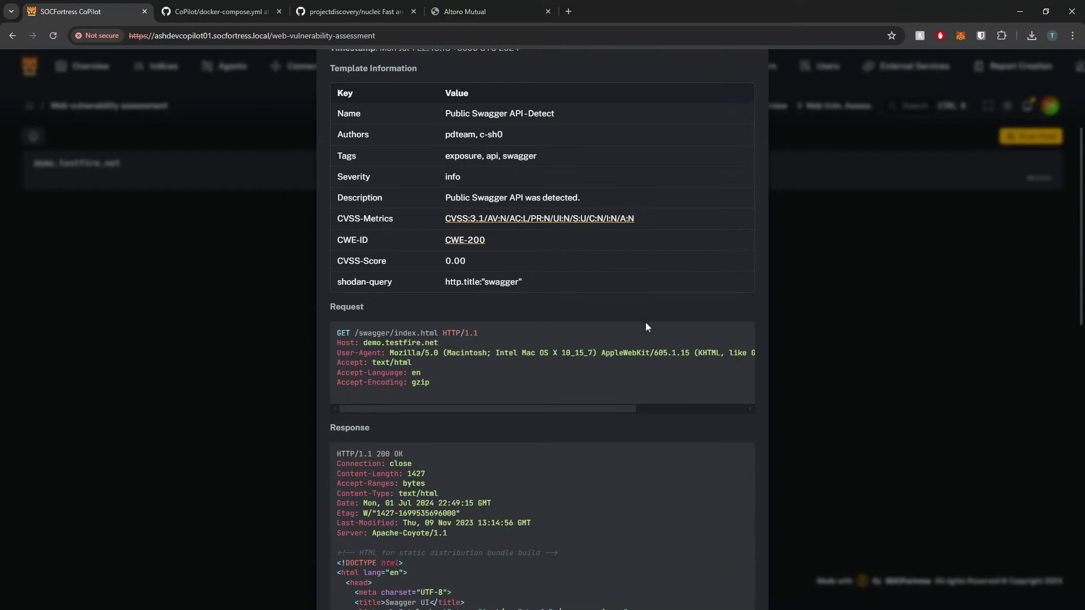
{"action": "scroll", "coordinate": [584, 332], "scroll_direction": "up", "scroll_amount": 5}
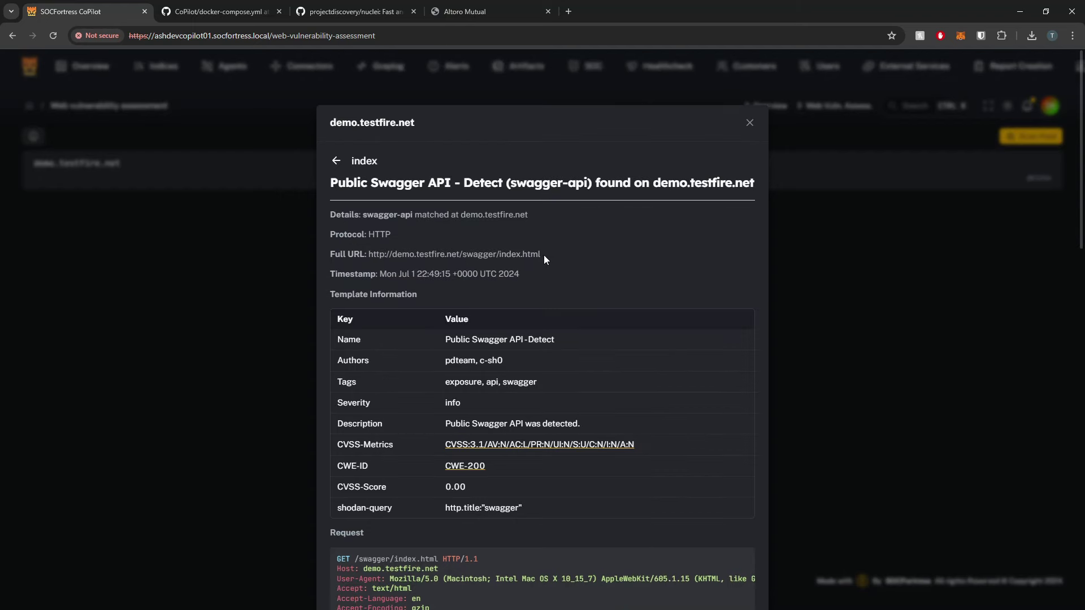
{"action": "left_click_drag", "start_coordinate": [542, 254], "coordinate": [369, 254]}
{"action": "right_click", "coordinate": [368, 254]}
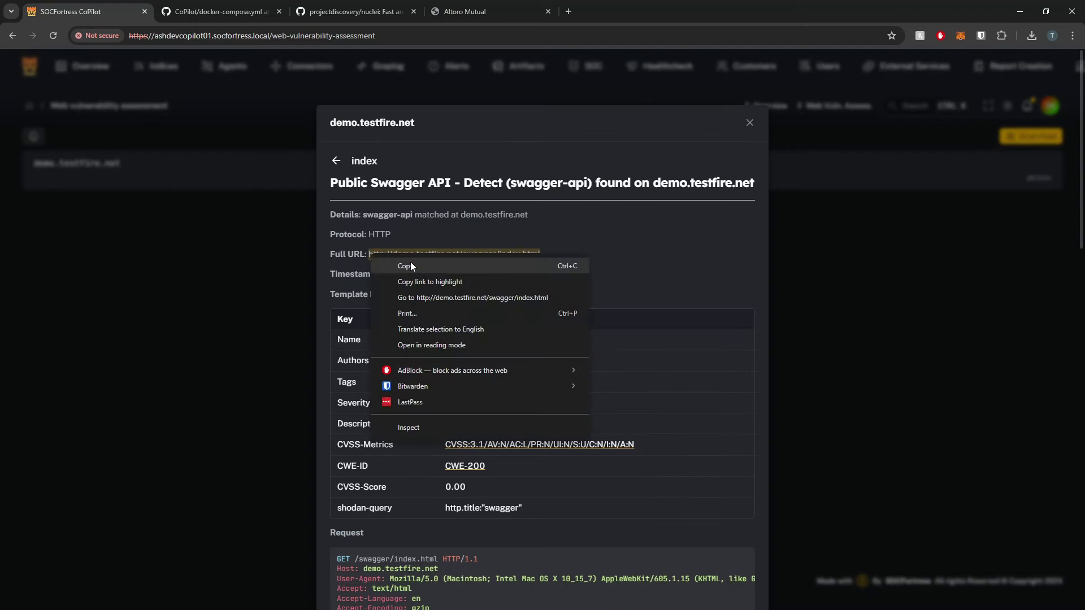
Step: Open the AltoroJ Swagger UI in a new tab and start a GET /login test
{"action": "left_click", "coordinate": [429, 295]}
{"action": "left_click", "coordinate": [572, 12]}
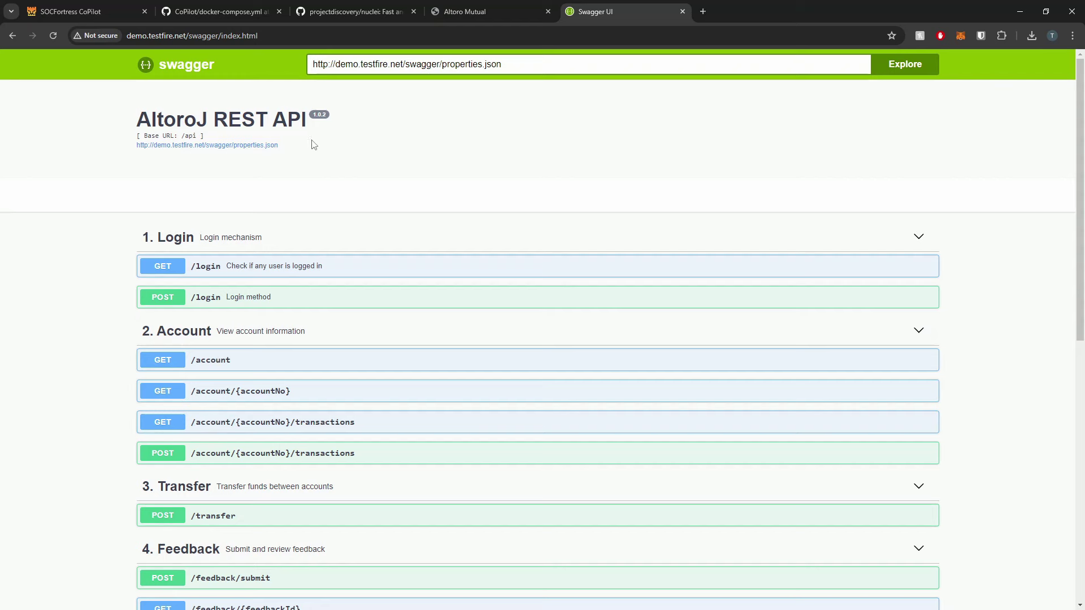
{"action": "left_click", "coordinate": [428, 268]}
{"action": "scroll", "coordinate": [362, 237], "scroll_direction": "down", "scroll_amount": 1}
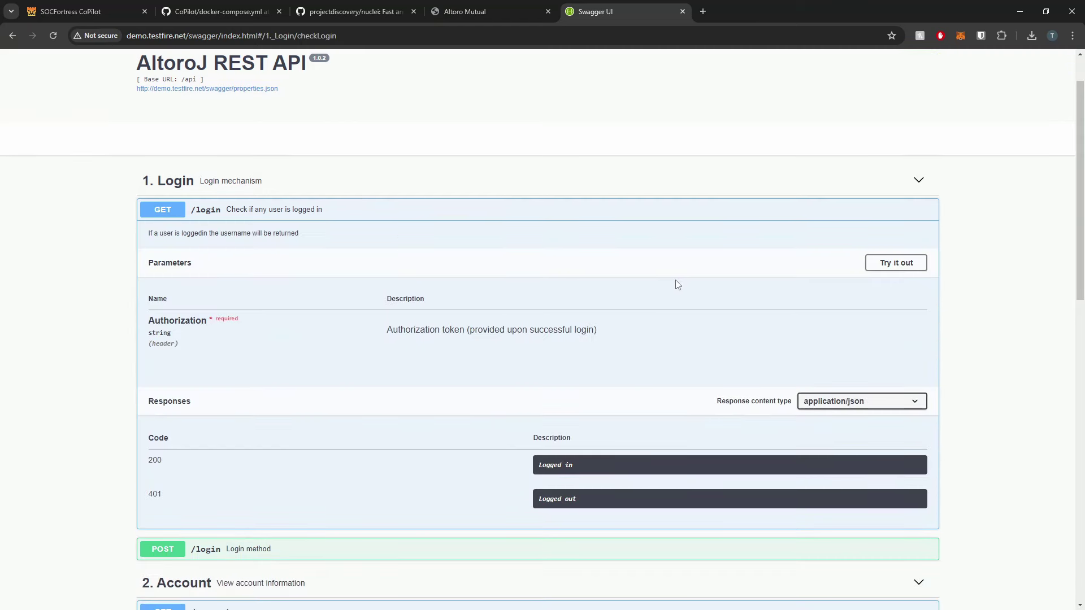
{"action": "left_click", "coordinate": [902, 267]}
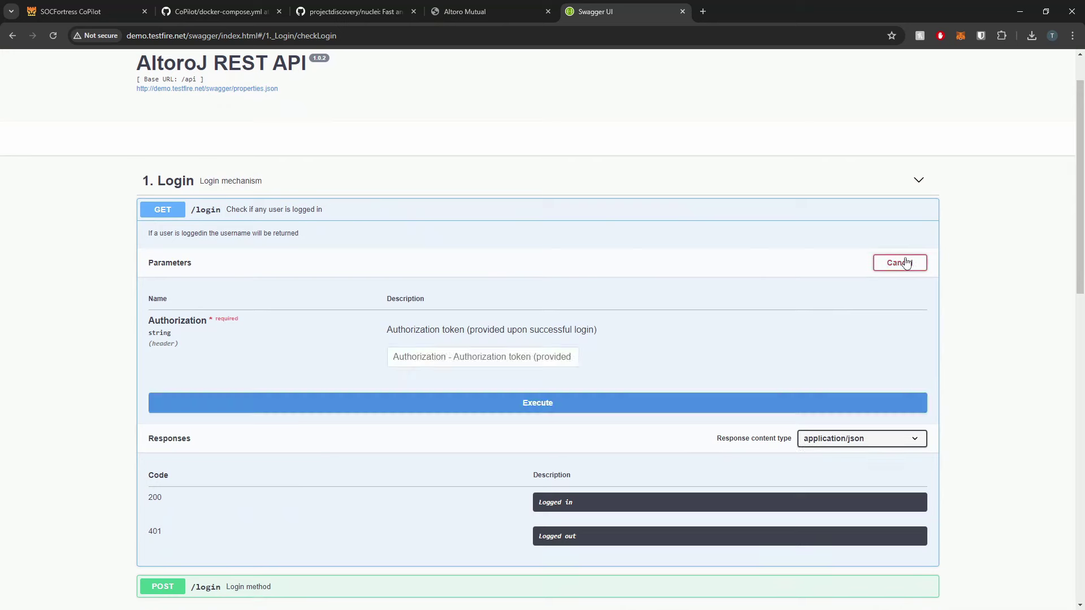
{"action": "left_click", "coordinate": [466, 357]}
{"action": "scroll", "coordinate": [467, 356], "scroll_direction": "down", "scroll_amount": 4}
Step: Execute GET /account with a made-up Authorization token
{"action": "left_click", "coordinate": [289, 424]}
{"action": "scroll", "coordinate": [290, 418], "scroll_direction": "down", "scroll_amount": 4}
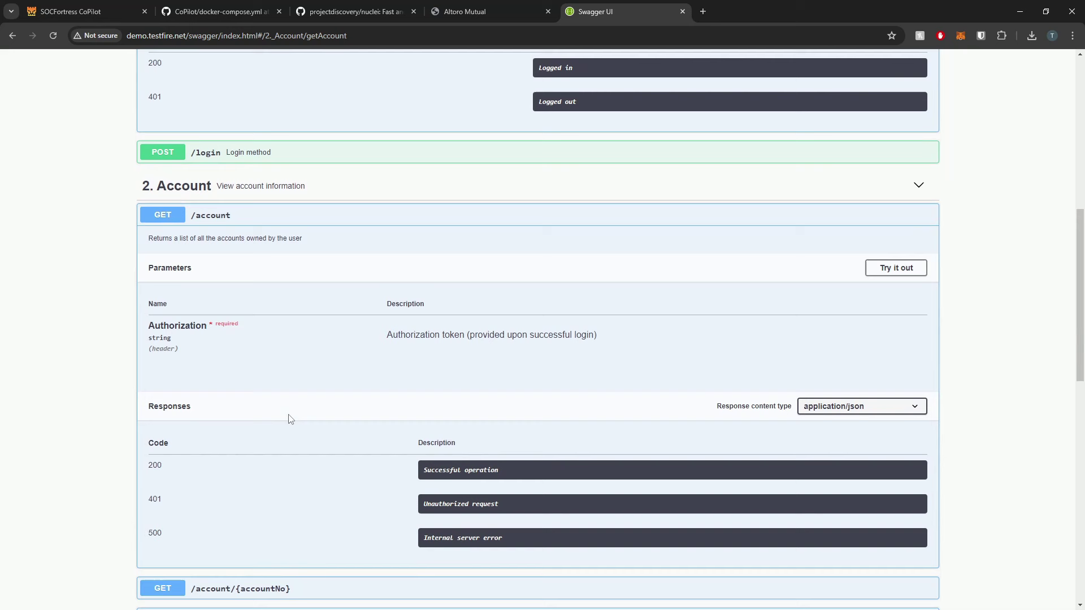
{"action": "left_click", "coordinate": [877, 254]}
{"action": "left_click", "coordinate": [495, 396]}
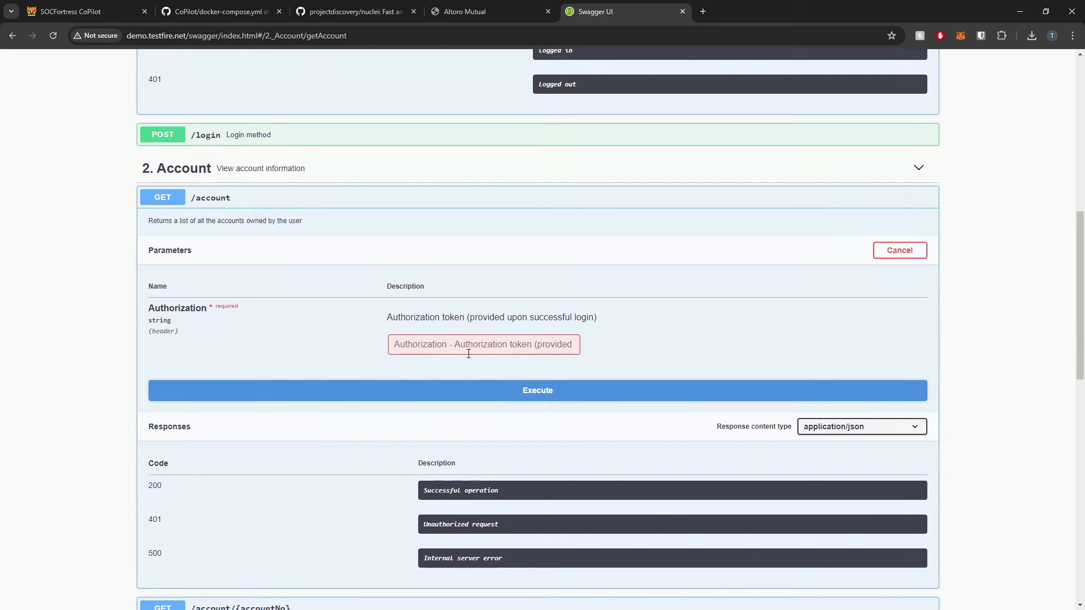
{"action": "left_click", "coordinate": [471, 346]}
{"action": "type", "text": "adscvfasdg"}
{"action": "left_click", "coordinate": [534, 400]}
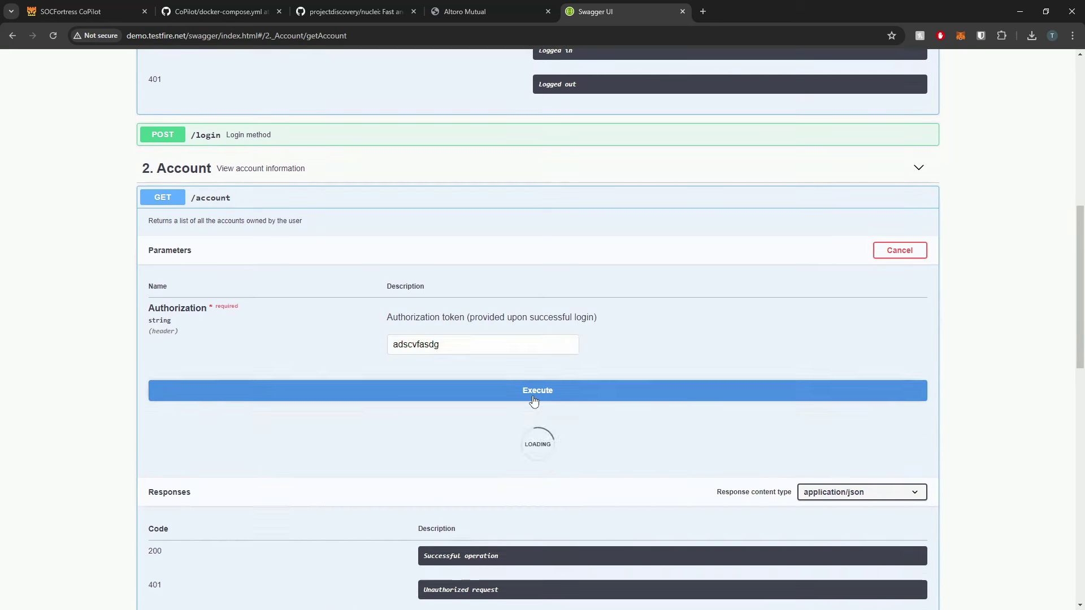
Step: Review the GET /account response showing 401 Unauthorized
{"action": "scroll", "coordinate": [534, 400], "scroll_direction": "down", "scroll_amount": 4}
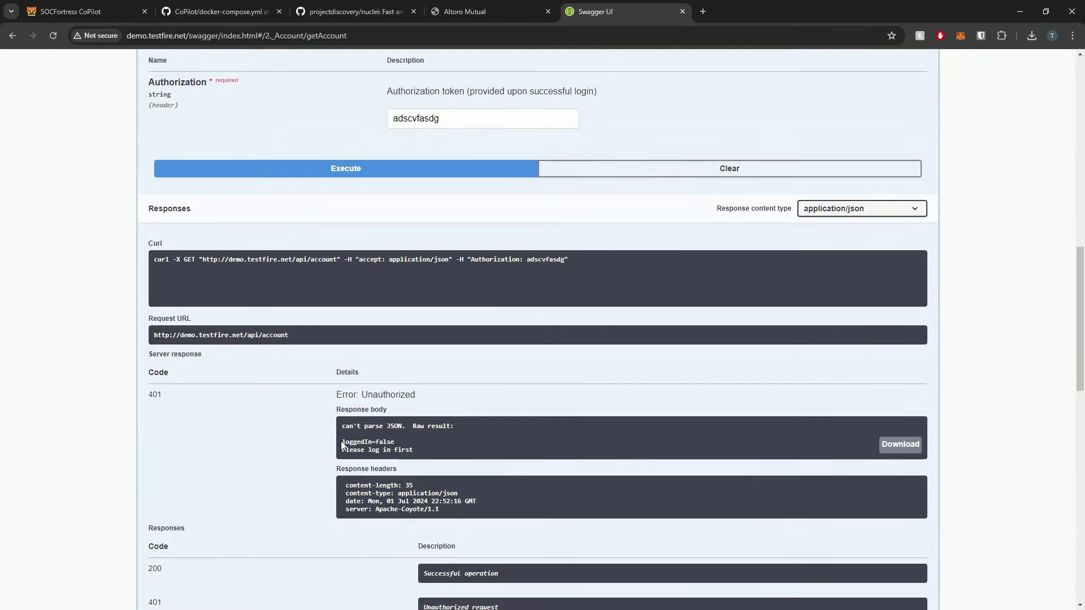
{"action": "left_click_drag", "start_coordinate": [341, 442], "coordinate": [421, 442]}
{"action": "scroll", "coordinate": [419, 442], "scroll_direction": "down", "scroll_amount": 9}
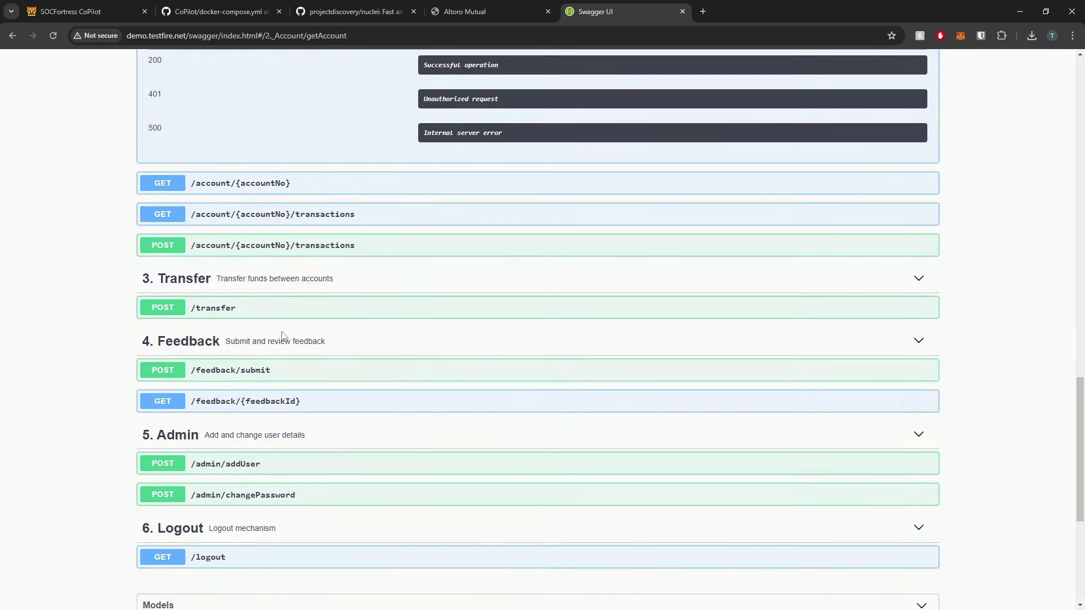
{"action": "scroll", "coordinate": [315, 430], "scroll_direction": "down", "scroll_amount": 2}
{"action": "scroll", "coordinate": [293, 366], "scroll_direction": "up", "scroll_amount": 20}
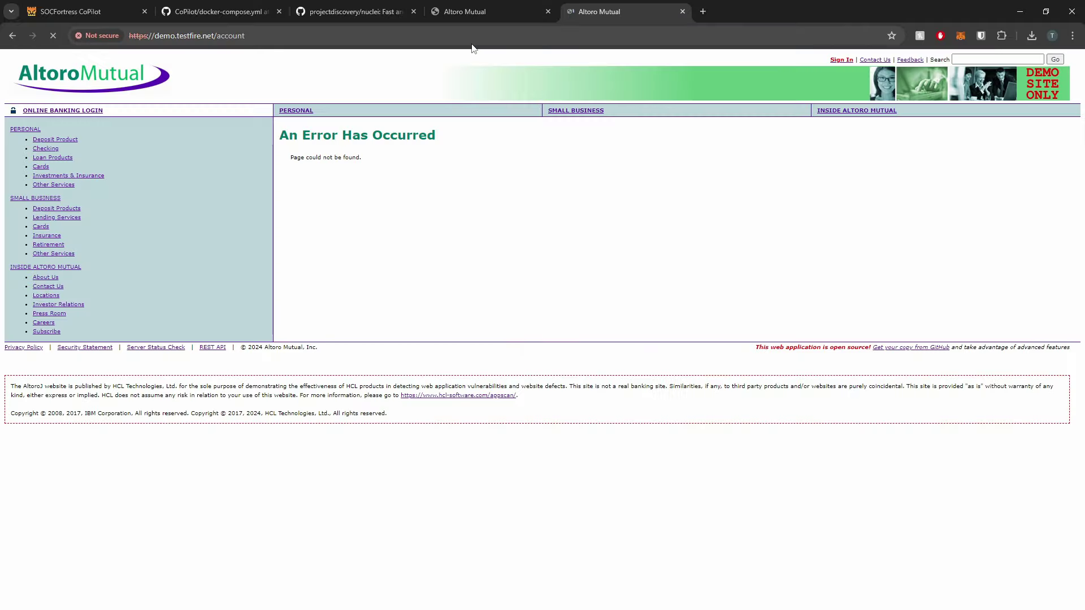
Step: Close the Altoro error tab and read through the Swagger finding's description text
{"action": "key", "text": "ctrl+w"}
{"action": "left_click_drag", "start_coordinate": [444, 255], "coordinate": [594, 256]}
{"action": "scroll", "coordinate": [595, 247], "scroll_direction": "down", "scroll_amount": 6}
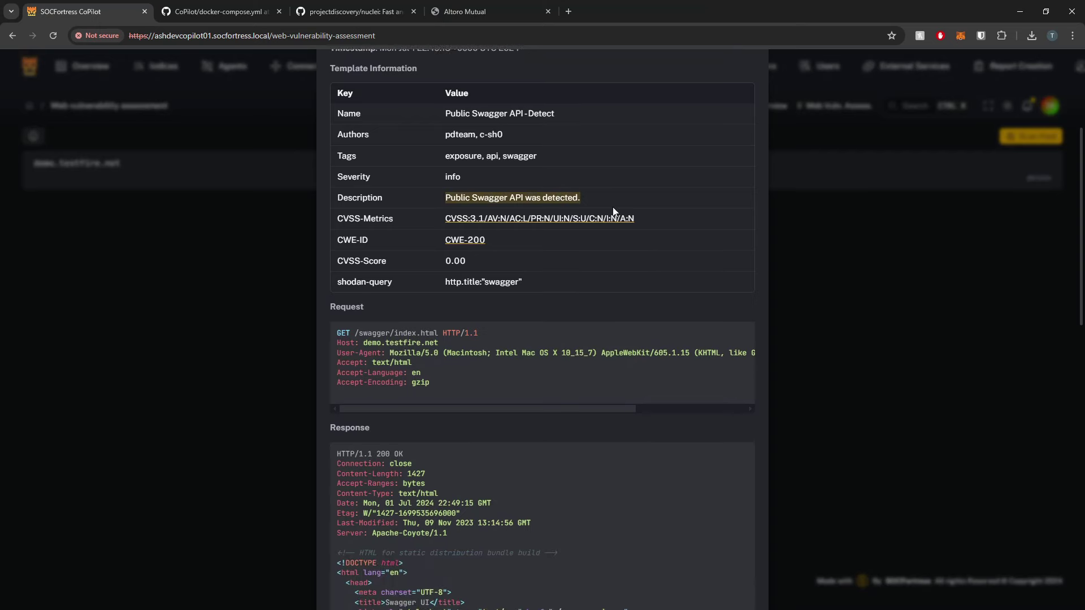
{"action": "scroll", "coordinate": [622, 220], "scroll_direction": "down", "scroll_amount": 10}
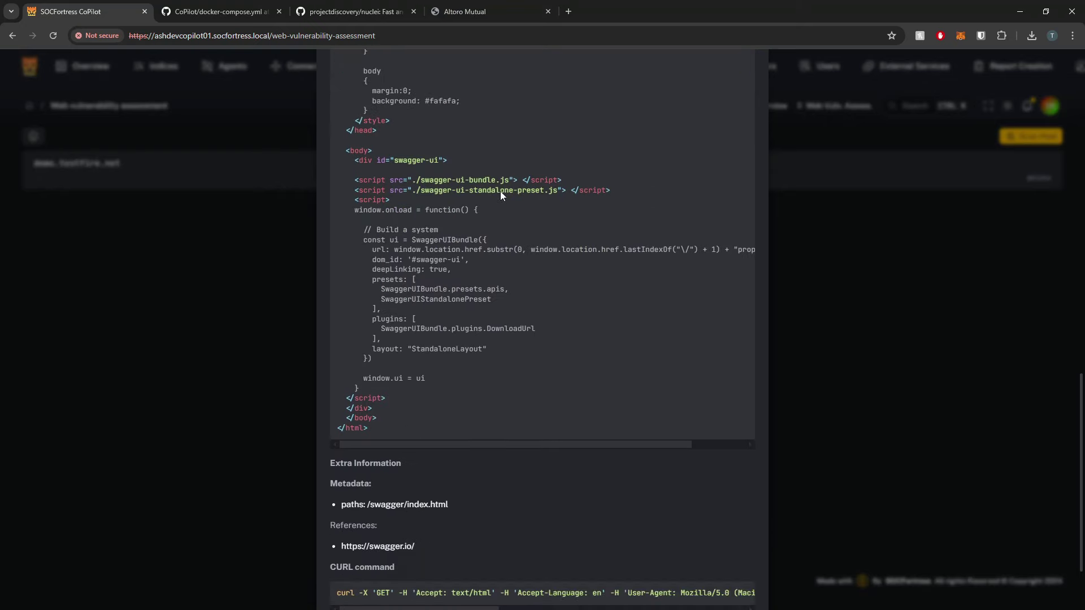
{"action": "left_click_drag", "start_coordinate": [445, 500], "coordinate": [483, 496]}
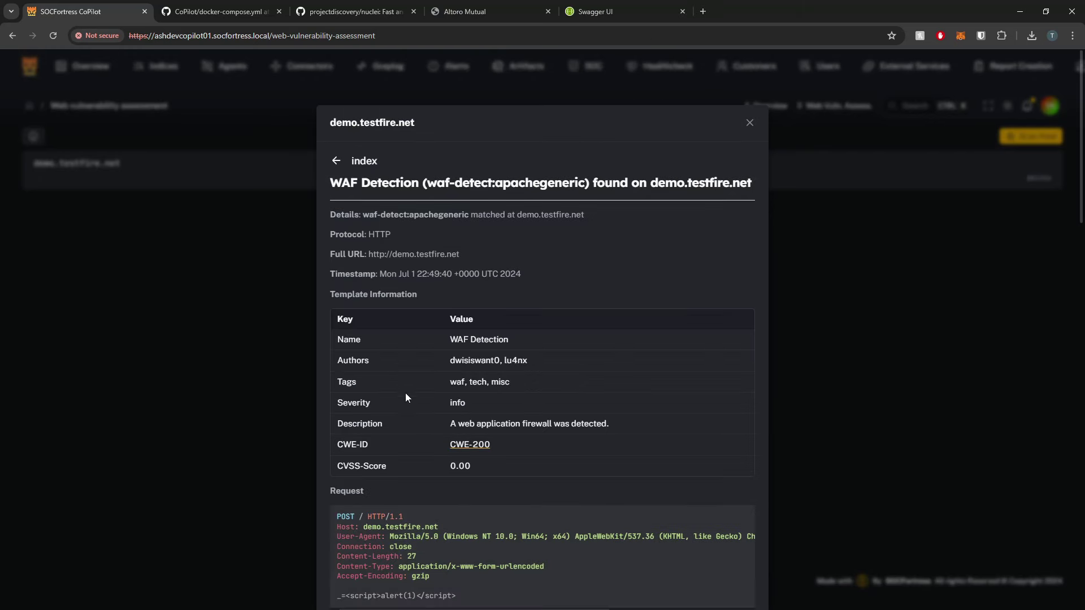
Step: Scroll through the rest of the findings to bring up WAF Detection (waf-detect:apachegeneric)
{"action": "scroll", "coordinate": [508, 439], "scroll_direction": "down", "scroll_amount": 6}
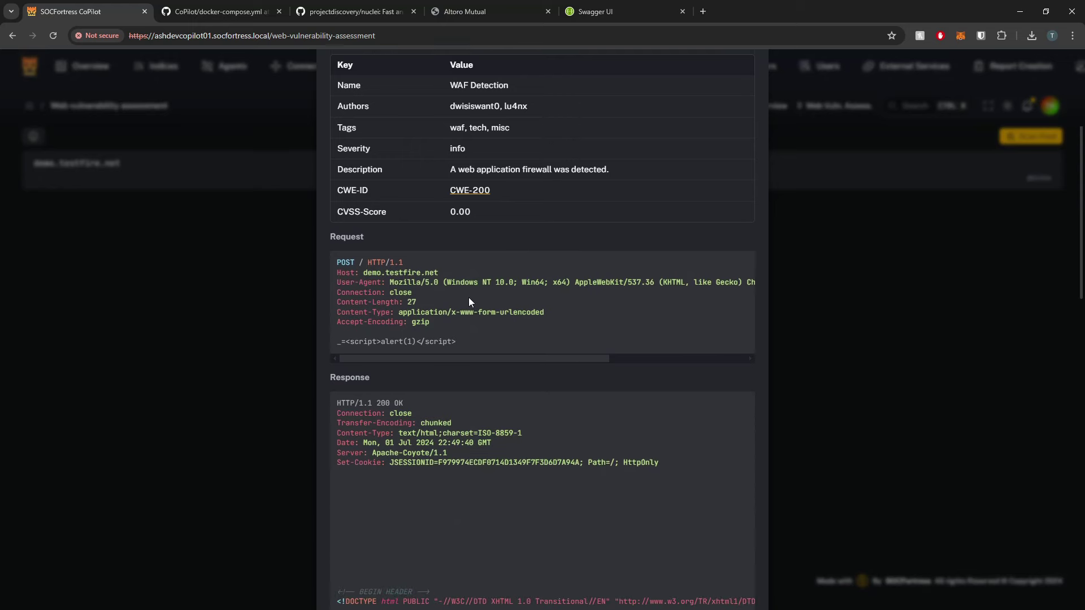
{"action": "scroll", "coordinate": [466, 306], "scroll_direction": "down", "scroll_amount": 10}
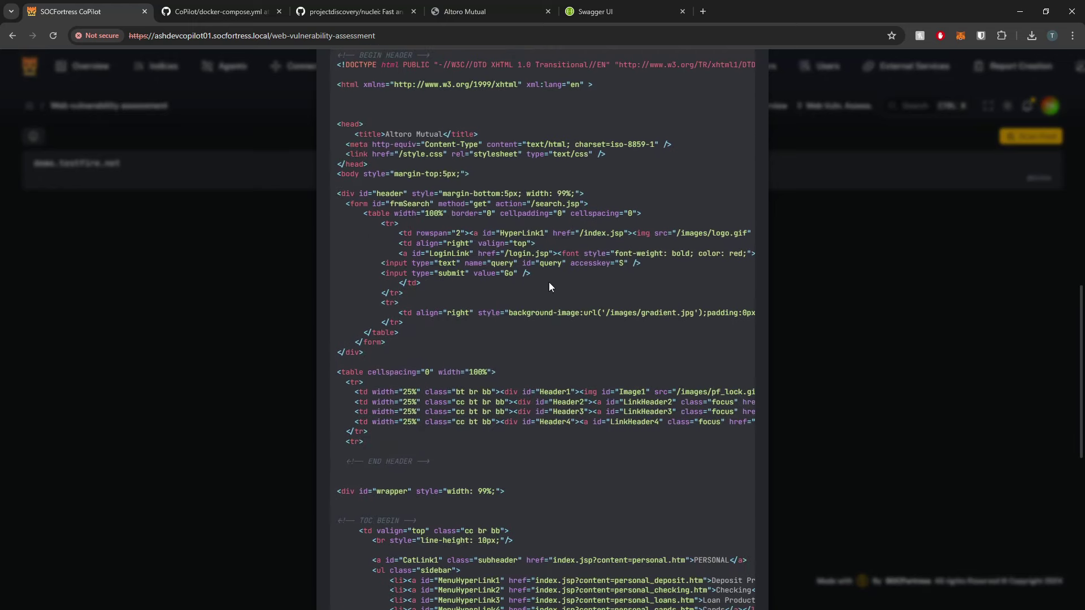
{"action": "scroll", "coordinate": [501, 320], "scroll_direction": "down", "scroll_amount": 6}
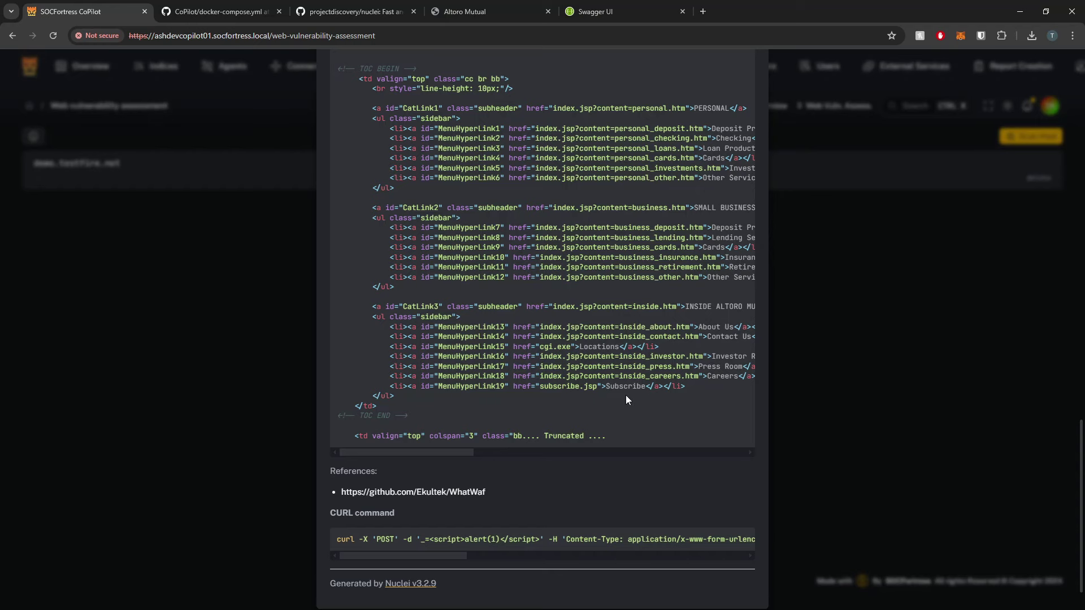
{"action": "scroll", "coordinate": [622, 395], "scroll_direction": "up", "scroll_amount": 16}
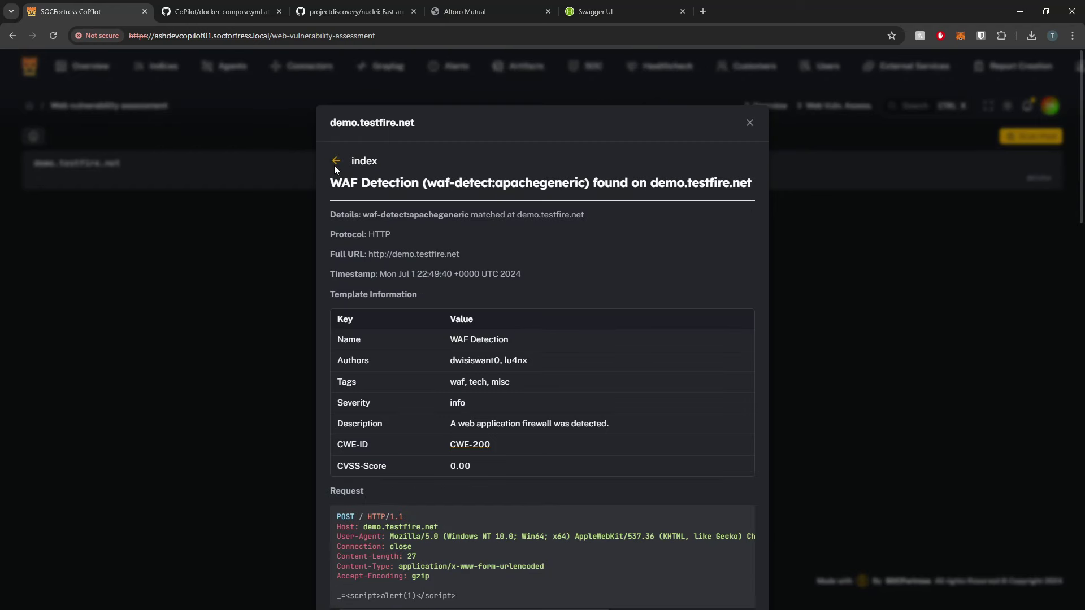
Step: Go back from the WAF Detection details and browse all 22 demo.testfire.net findings
{"action": "left_click", "coordinate": [336, 161]}
{"action": "scroll", "coordinate": [536, 349], "scroll_direction": "down", "scroll_amount": 2}
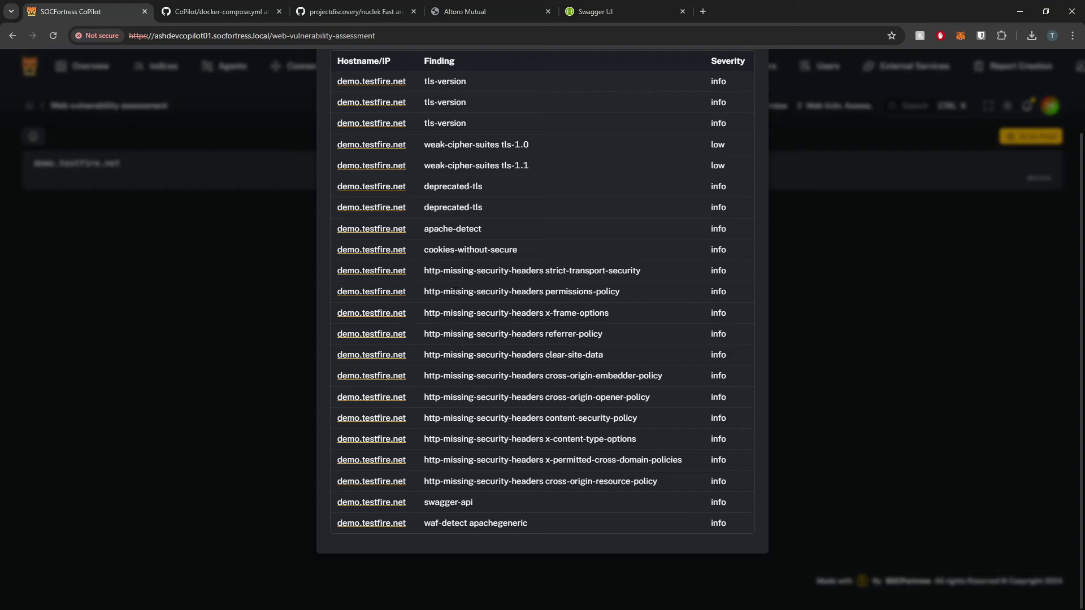
{"action": "scroll", "coordinate": [455, 292], "scroll_direction": "up", "scroll_amount": 2}
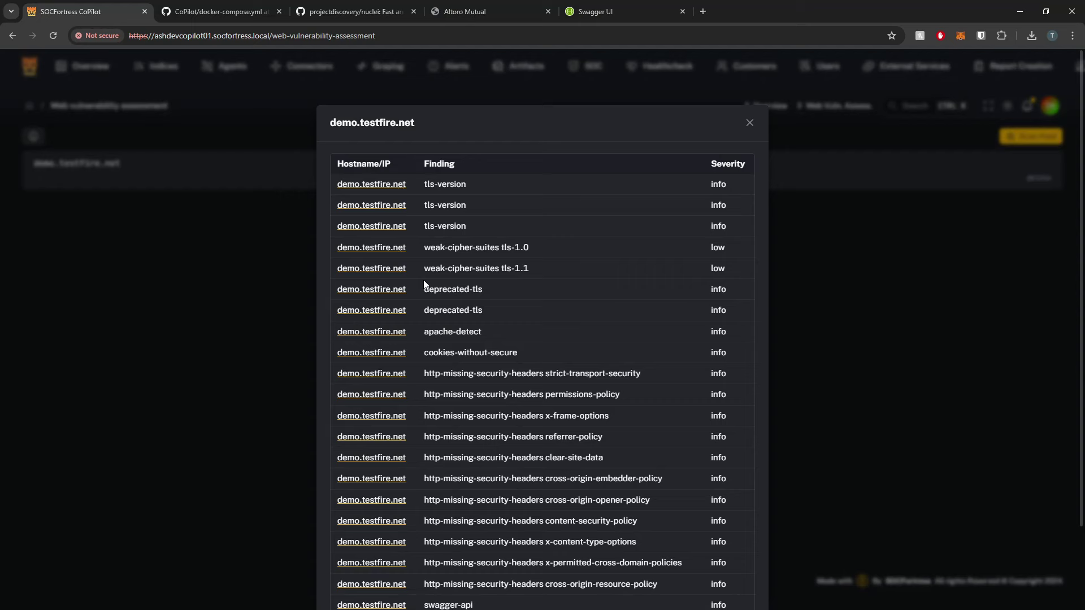
{"action": "scroll", "coordinate": [416, 279], "scroll_direction": "down", "scroll_amount": 2}
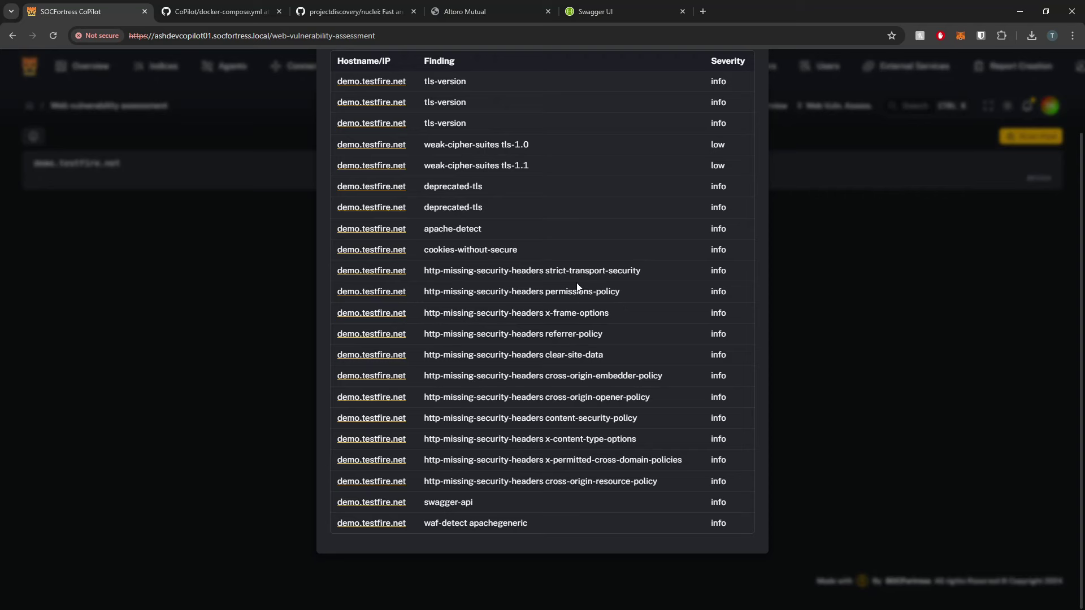
{"action": "scroll", "coordinate": [577, 287], "scroll_direction": "up", "scroll_amount": 2}
{"action": "scroll", "coordinate": [594, 261], "scroll_direction": "down", "scroll_amount": 3}
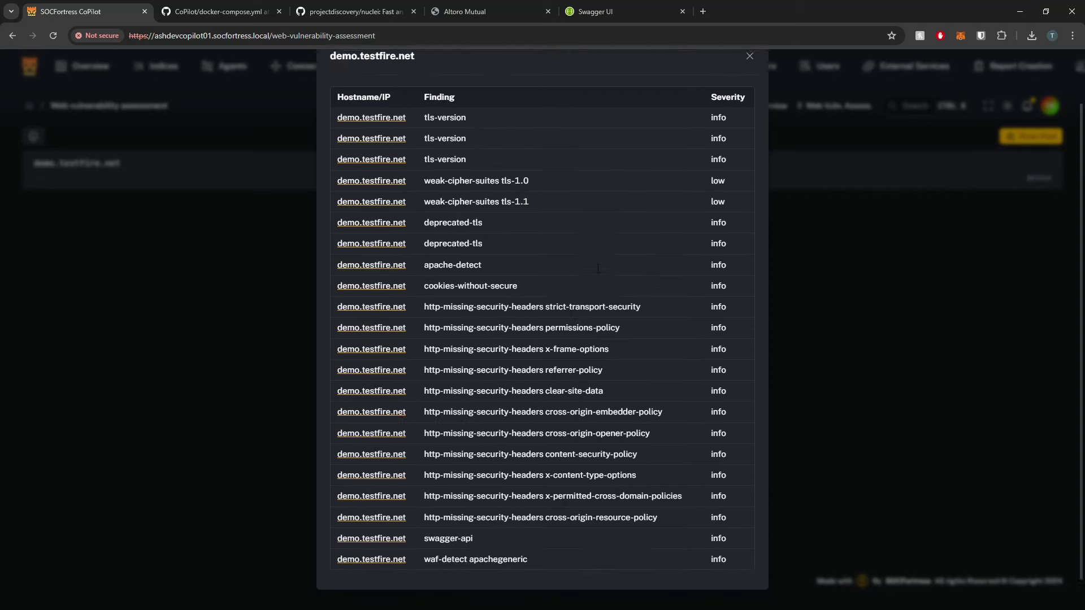
{"action": "scroll", "coordinate": [632, 242], "scroll_direction": "up", "scroll_amount": 3}
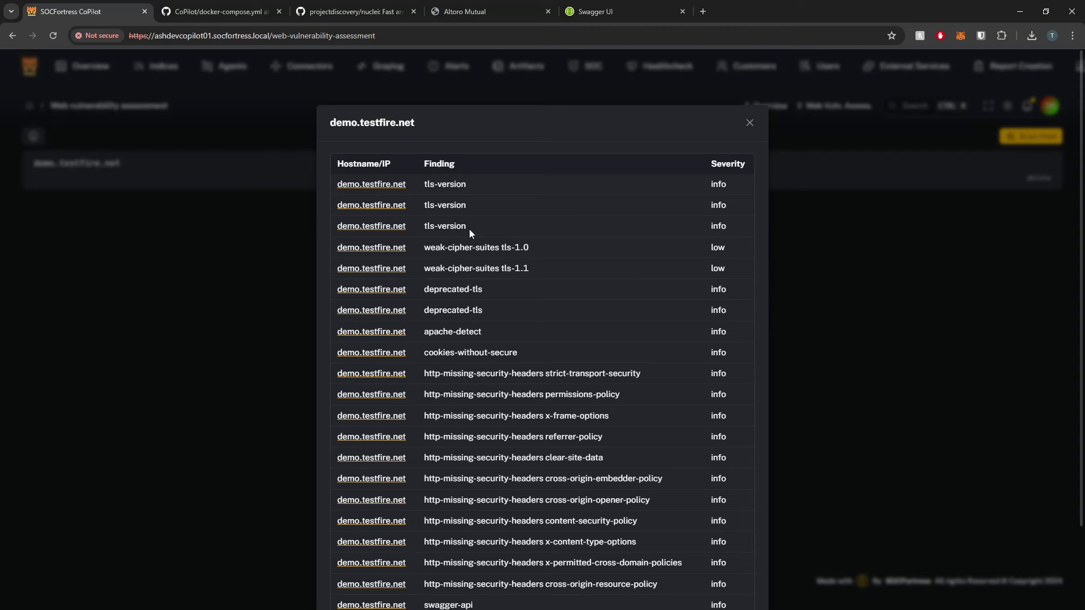
{"action": "scroll", "coordinate": [521, 246], "scroll_direction": "down", "scroll_amount": 2}
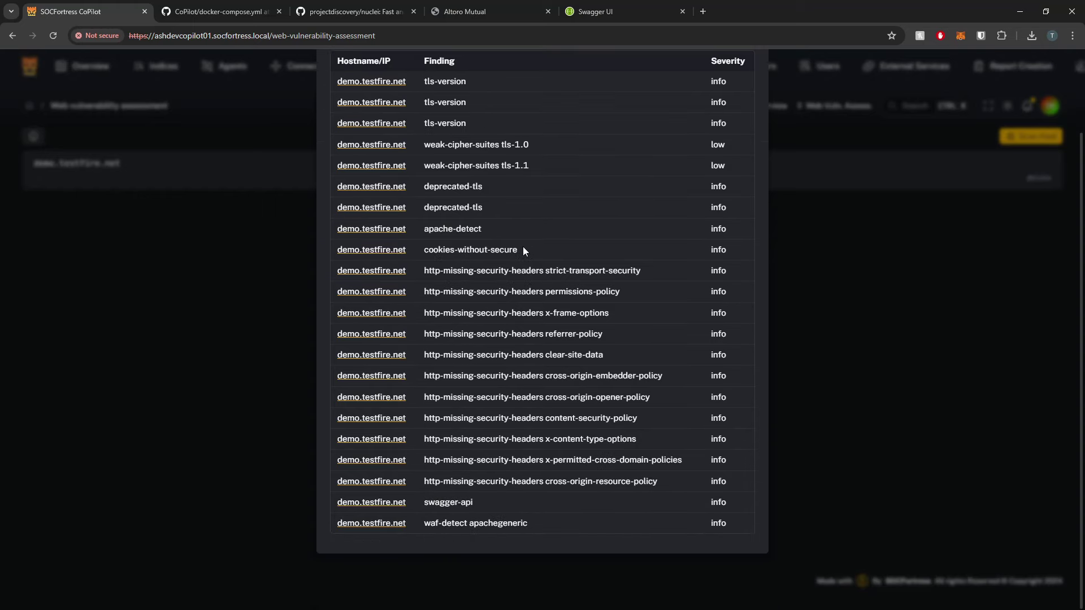
{"action": "scroll", "coordinate": [568, 239], "scroll_direction": "up", "scroll_amount": 2}
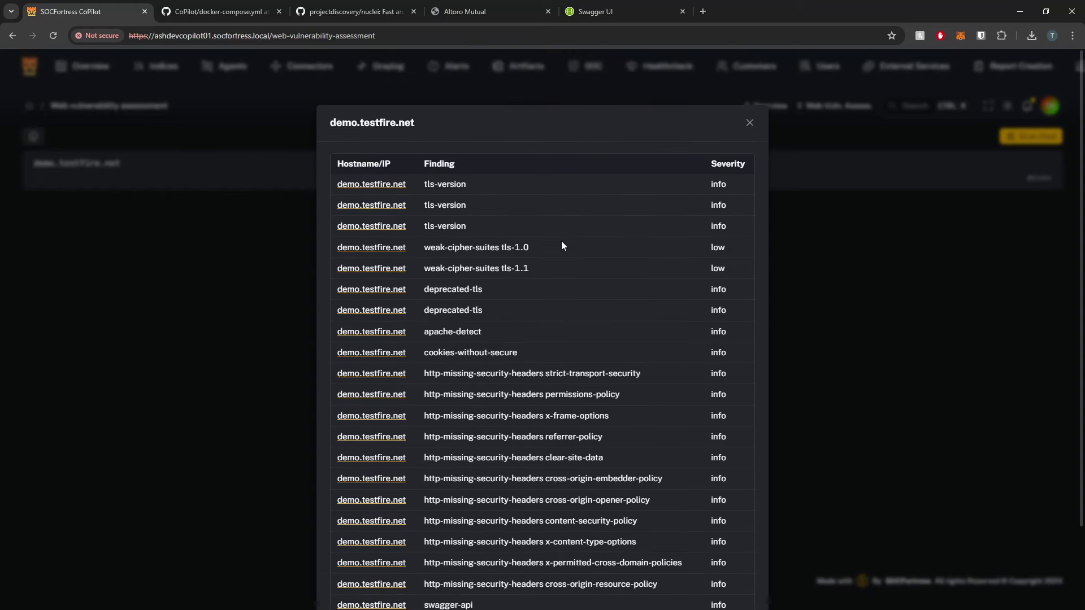